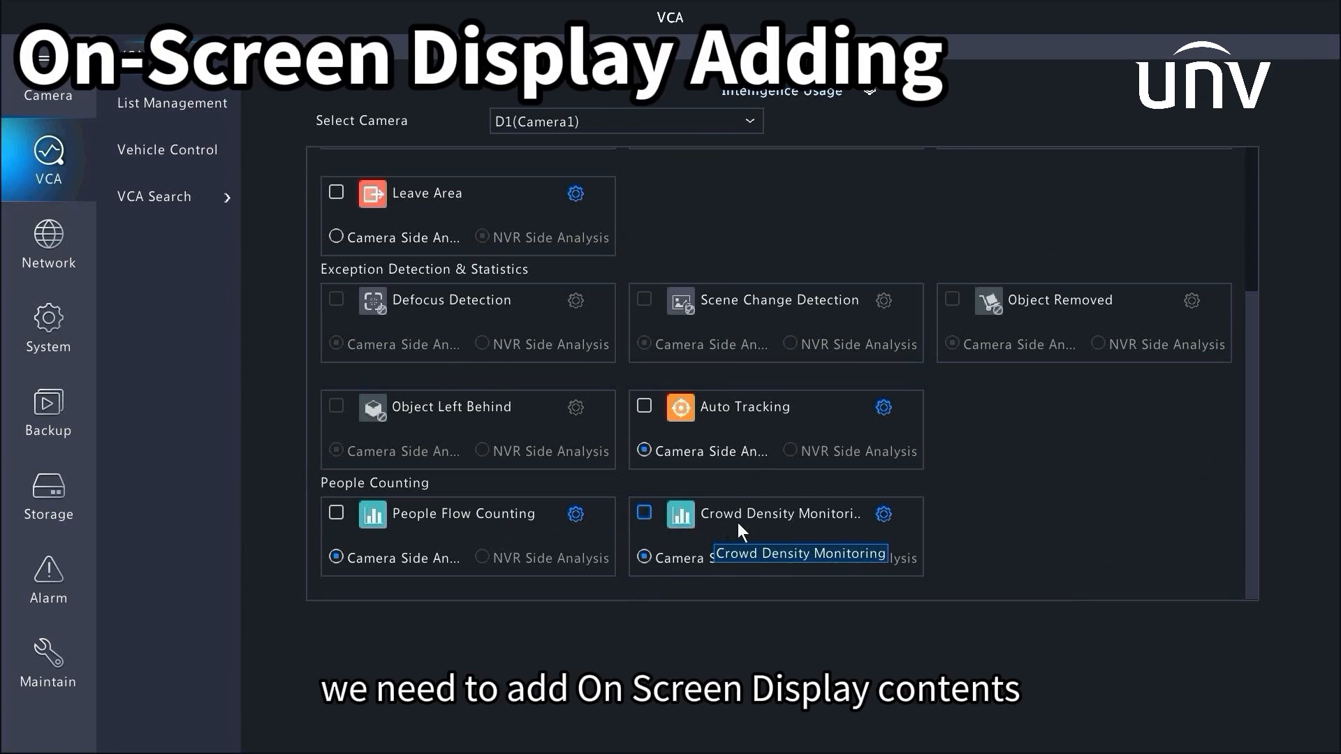
Enable the Count People overlay in Camera1's OSD settings, nudge its box in the preview, and apply
click(58, 81)
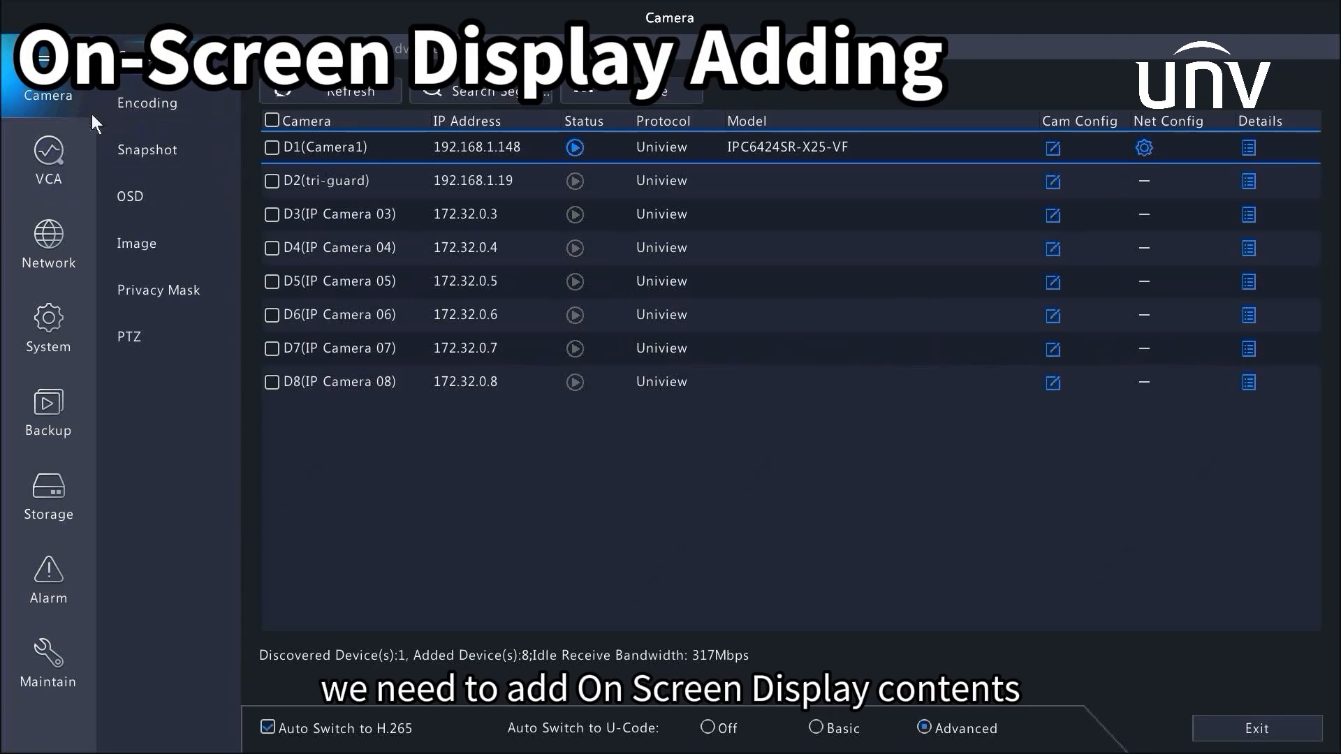
click(134, 192)
click(951, 329)
drag(349, 245, 346, 237)
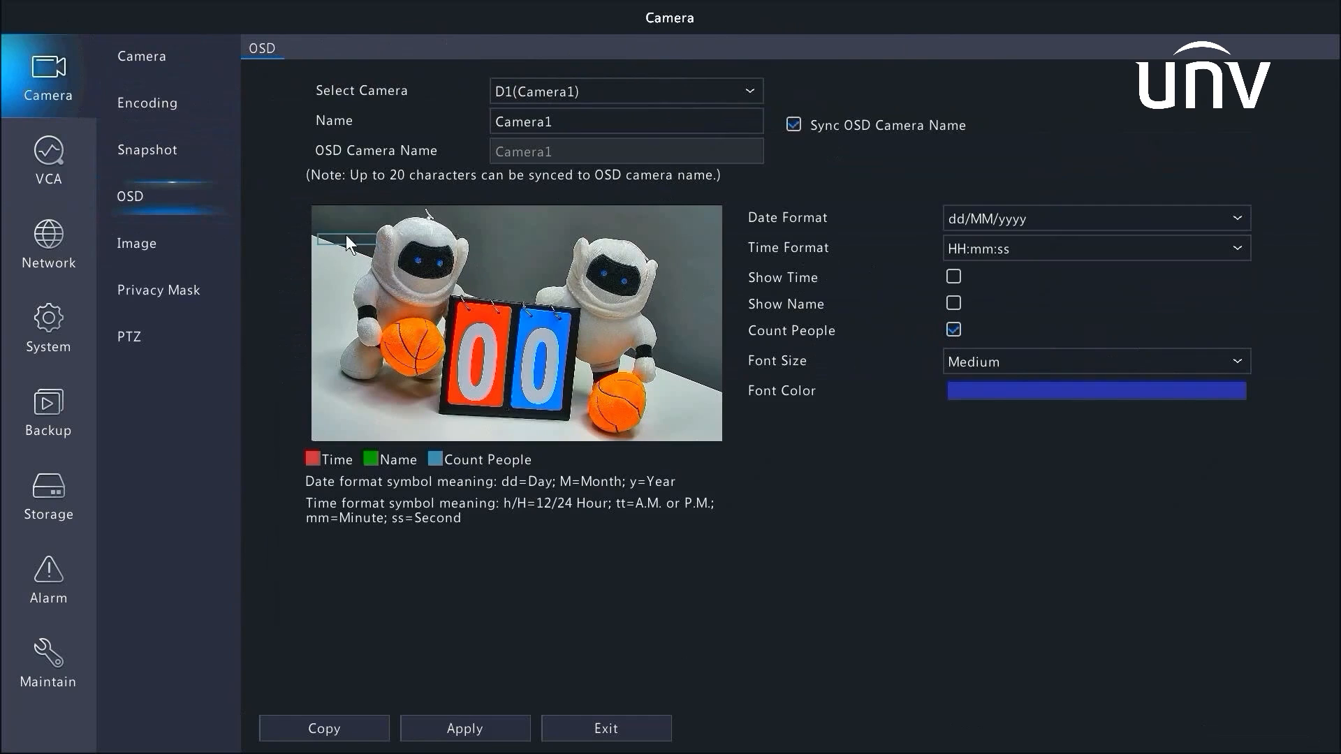
click(450, 728)
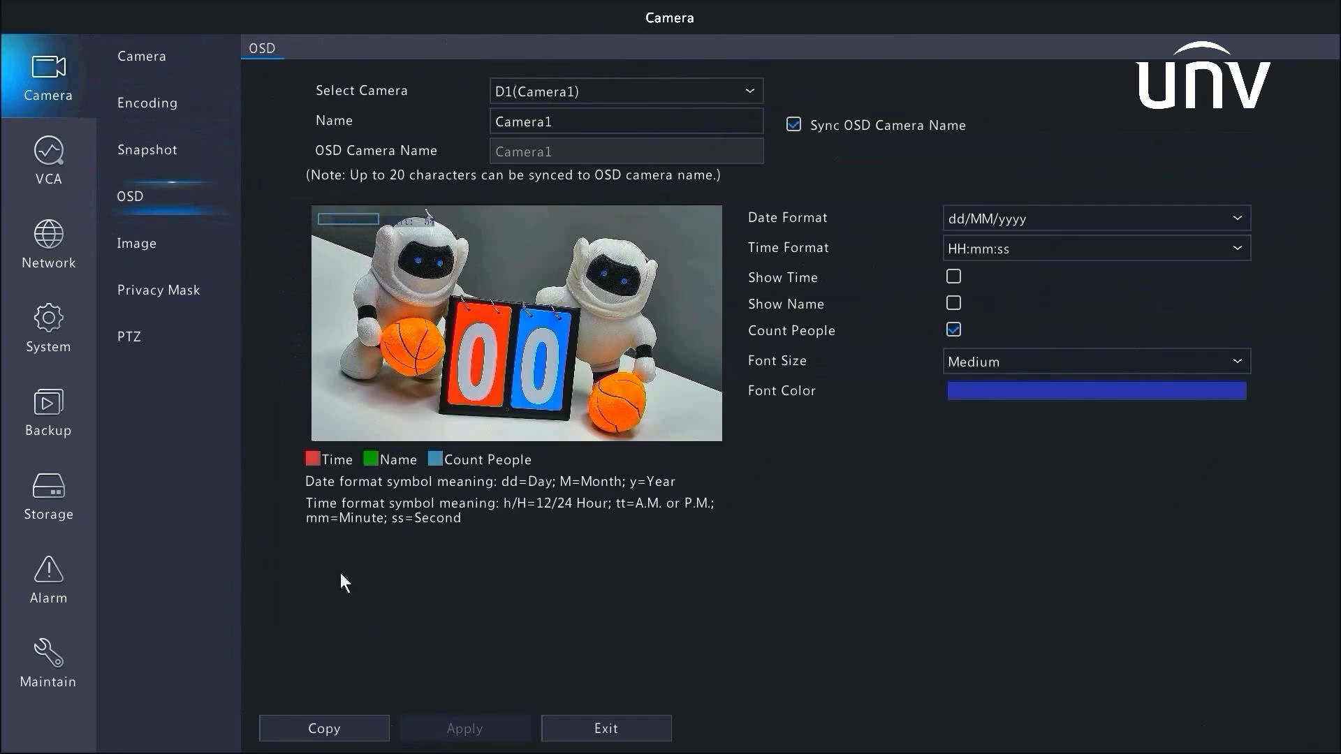
Enable People Flow Counting for Camera1 in the VCA configuration and open its settings
click(49, 174)
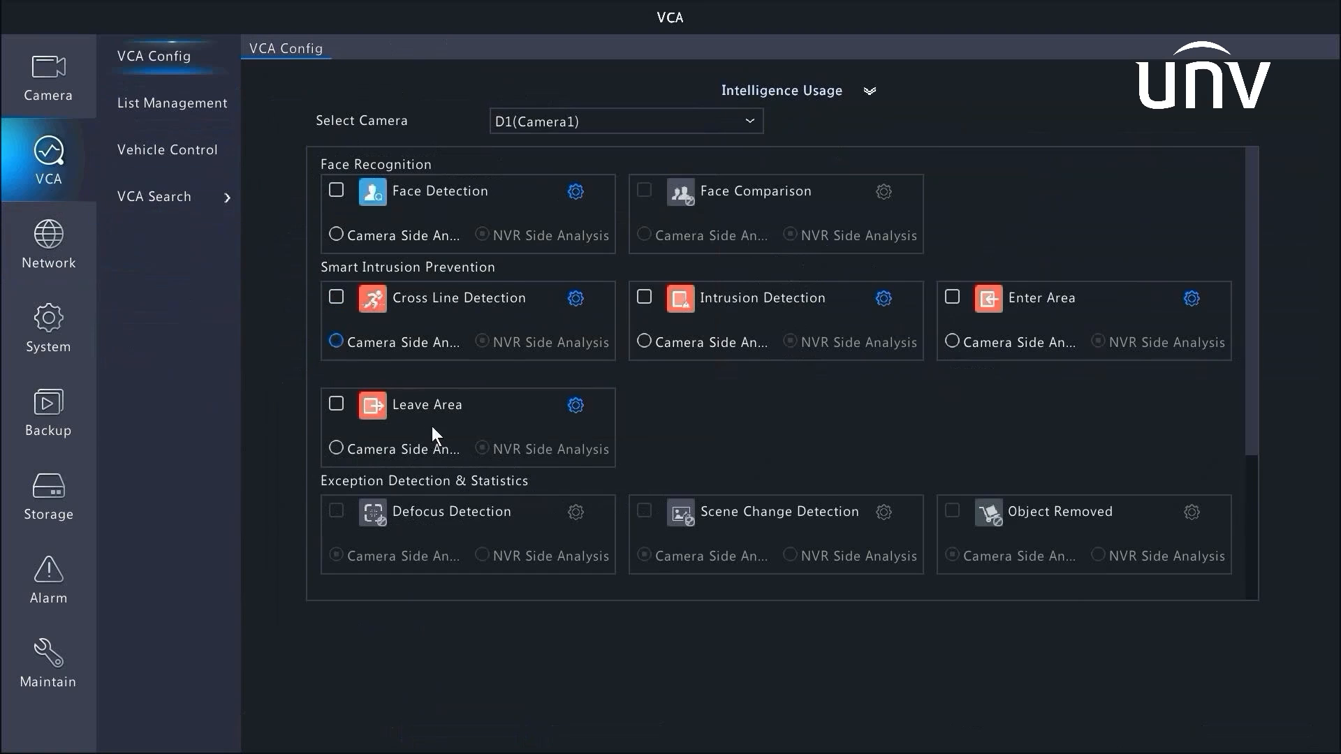
scroll(431, 427, down, 3)
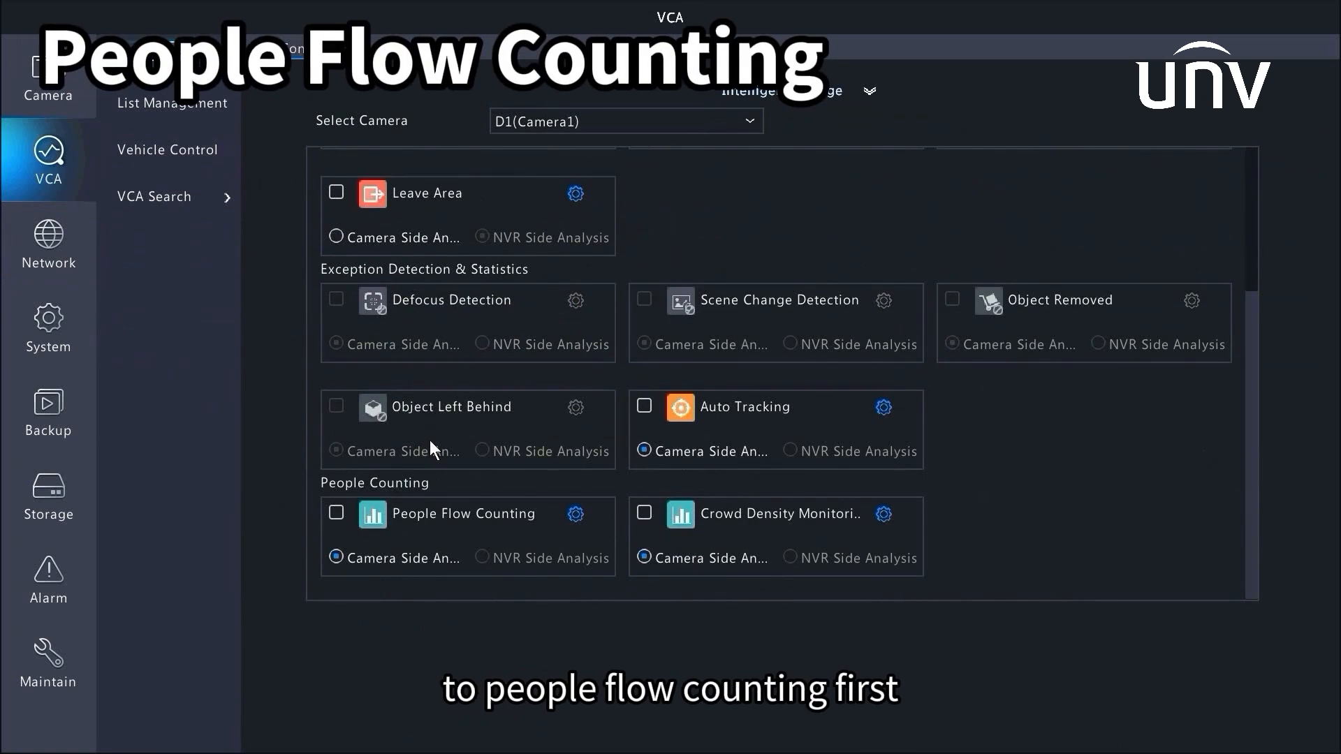
click(336, 513)
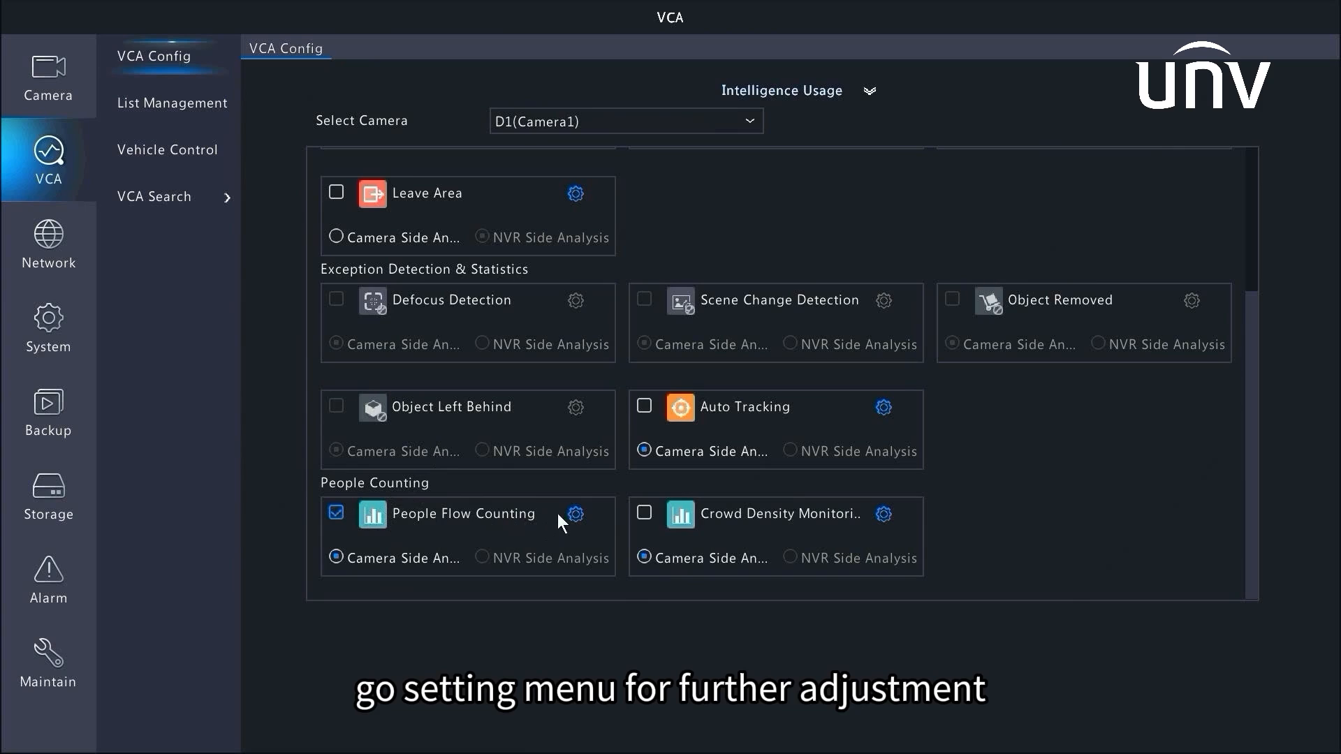
click(576, 517)
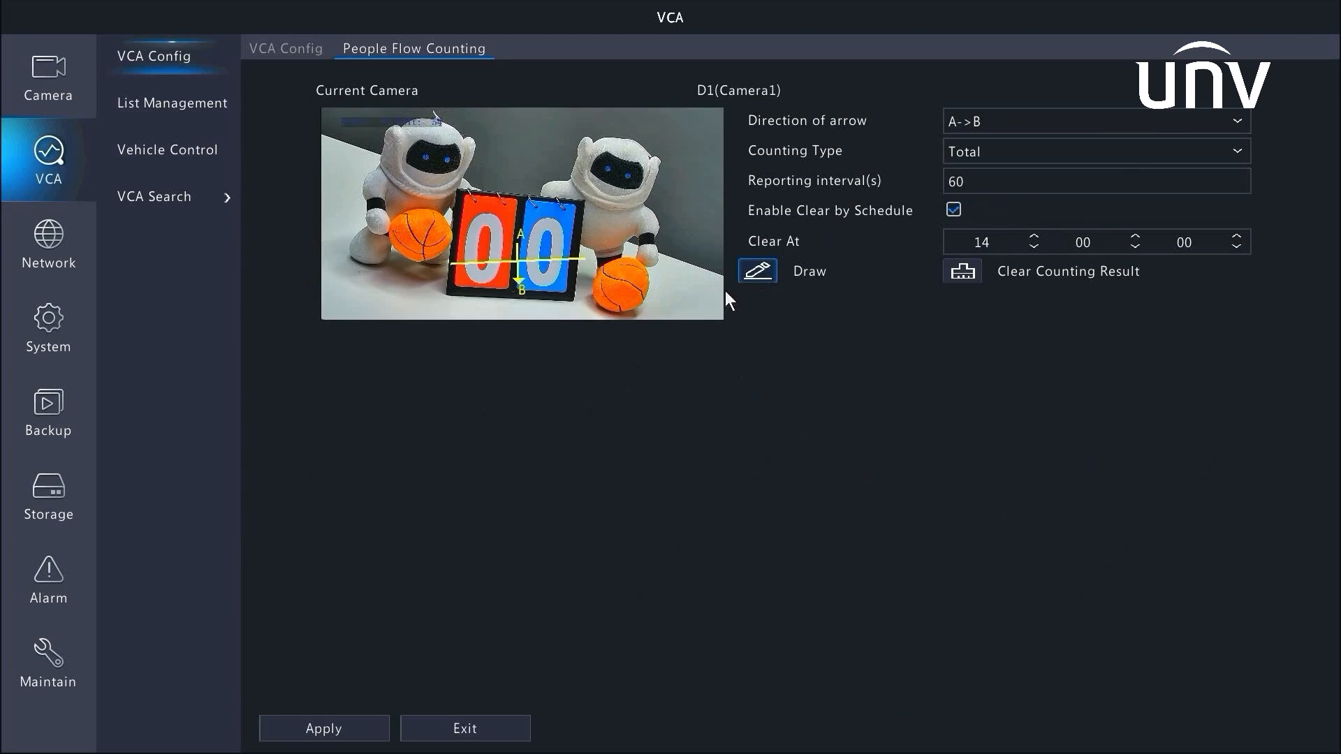
Draw a horizontal counting line across the scoreboard with its A-to-B arrow pointing downward
click(768, 272)
drag(450, 246, 590, 246)
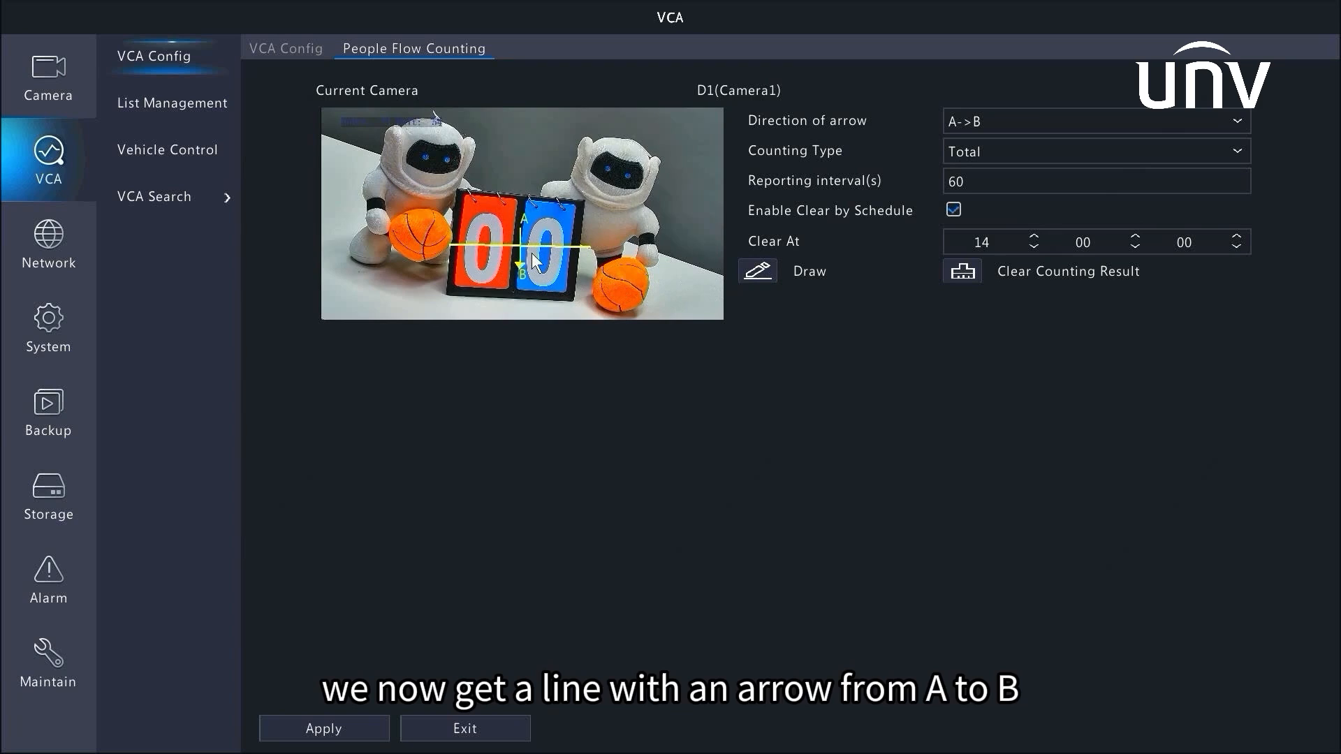
drag(540, 254, 540, 279)
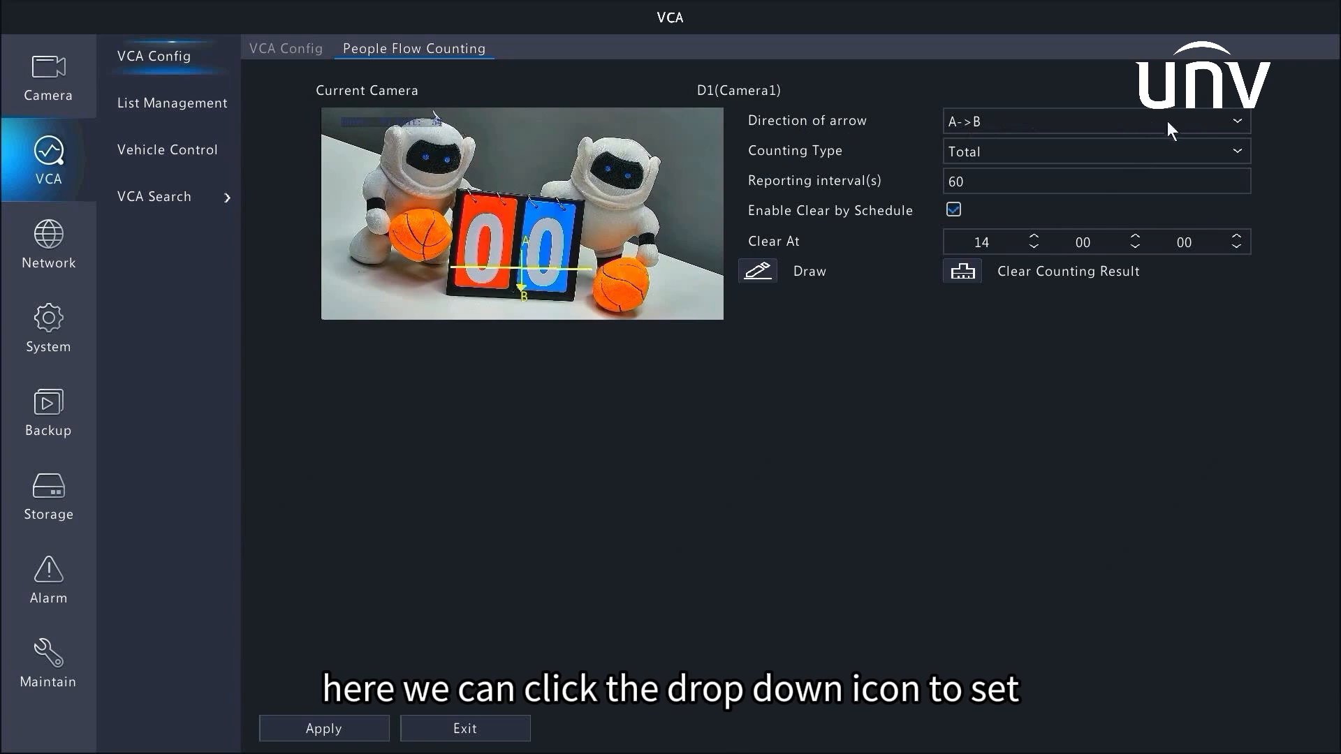
click(1233, 120)
click(1235, 121)
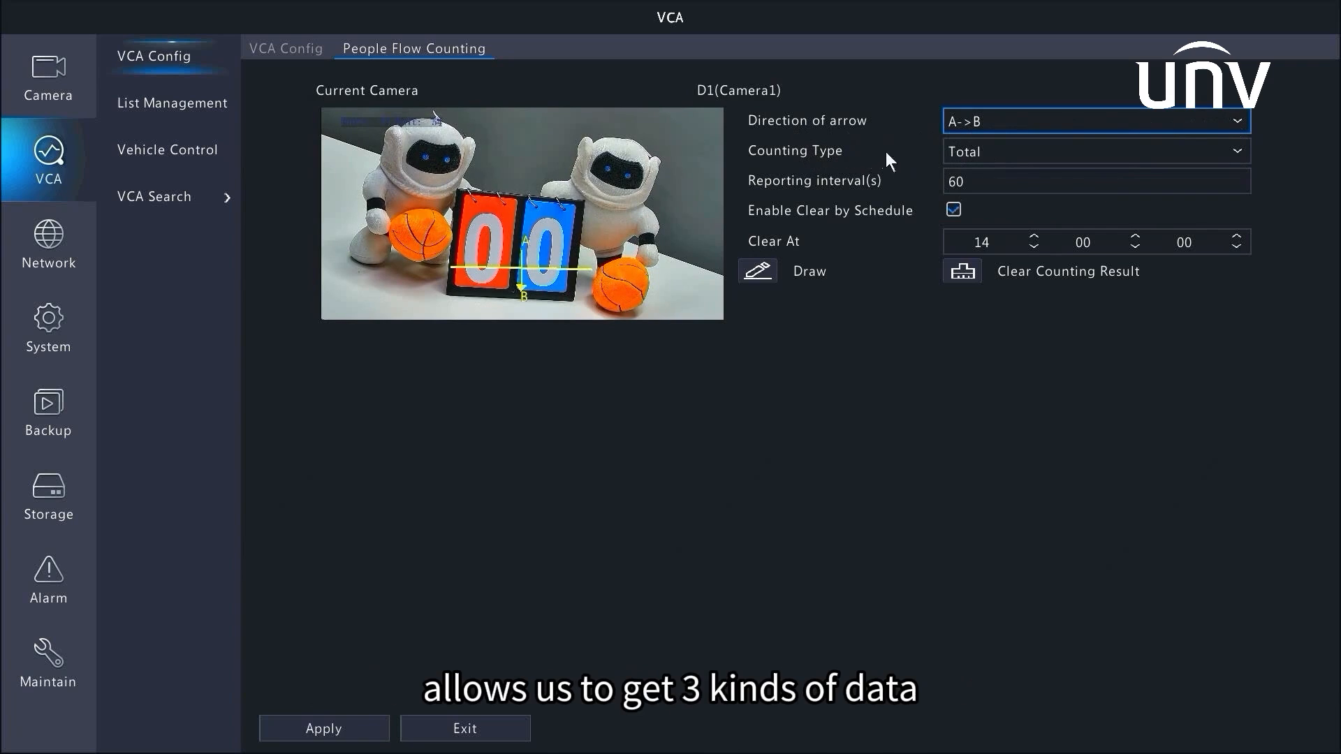
click(1088, 152)
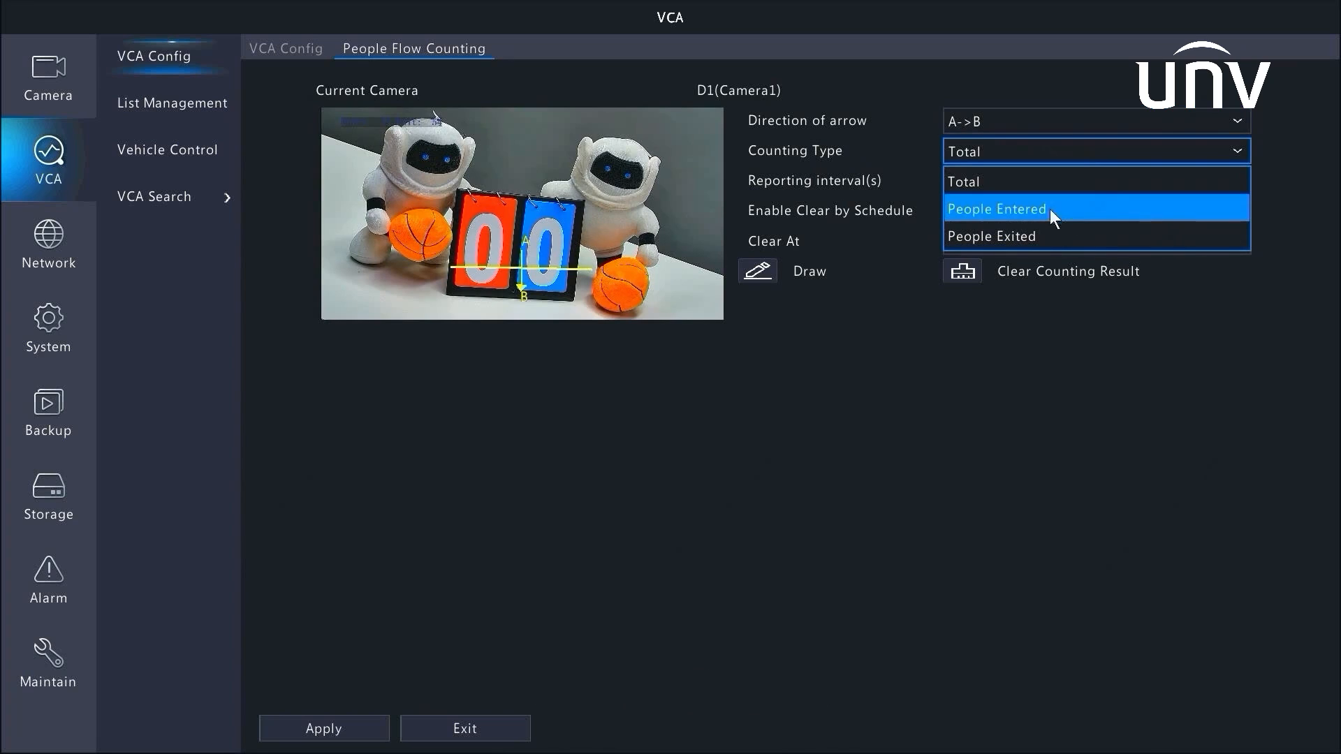
click(873, 185)
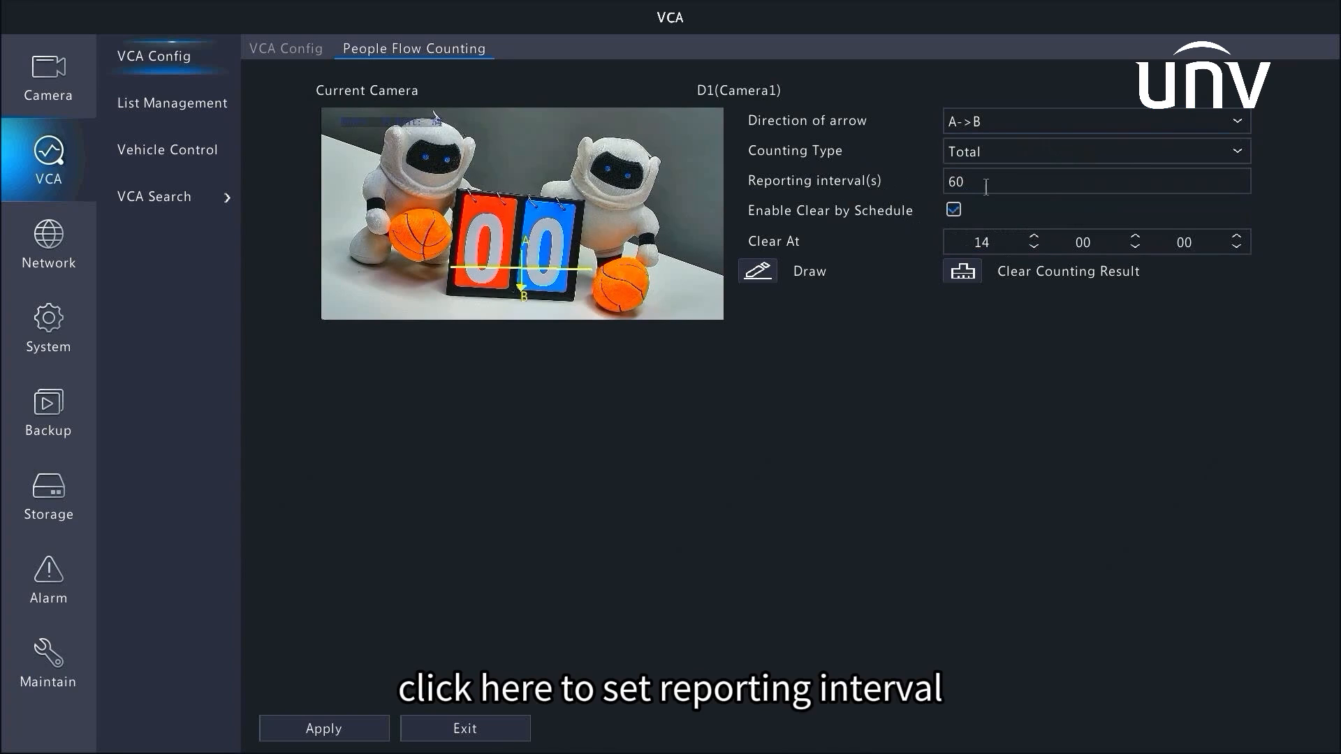
click(1054, 187)
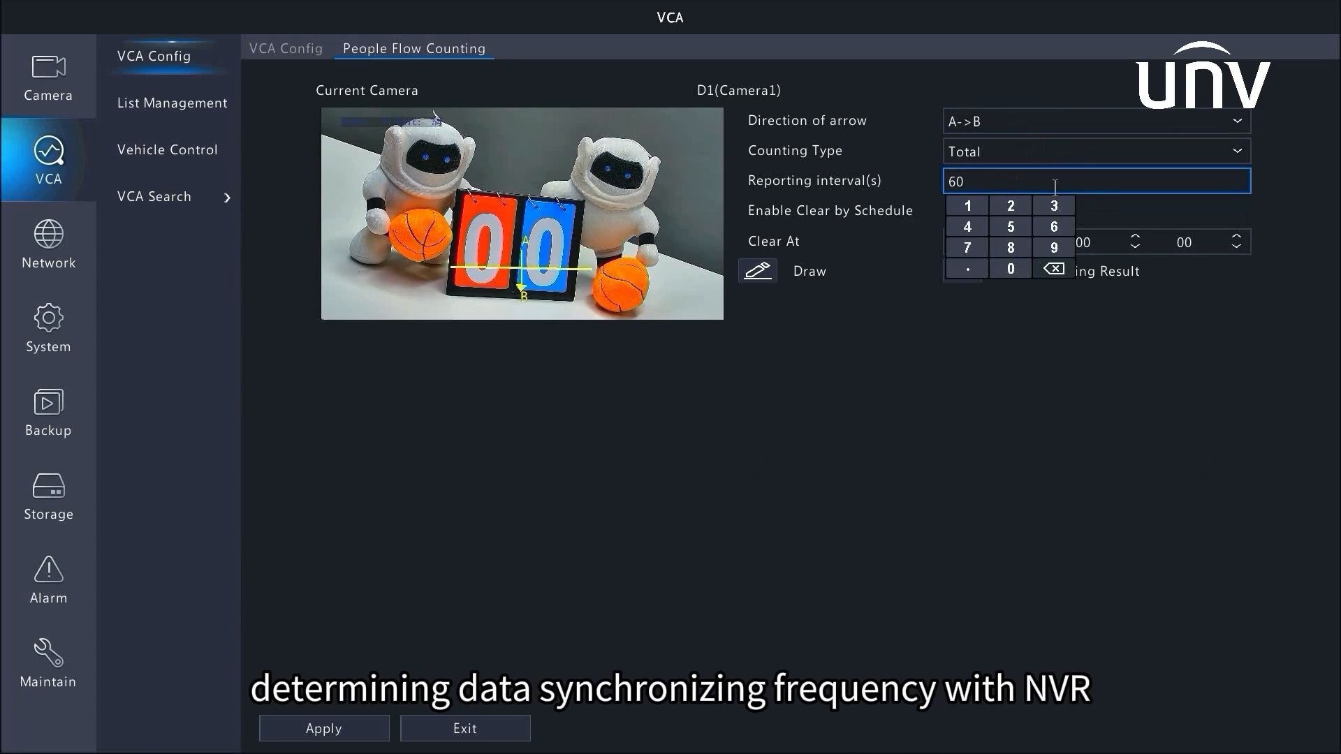
click(953, 209)
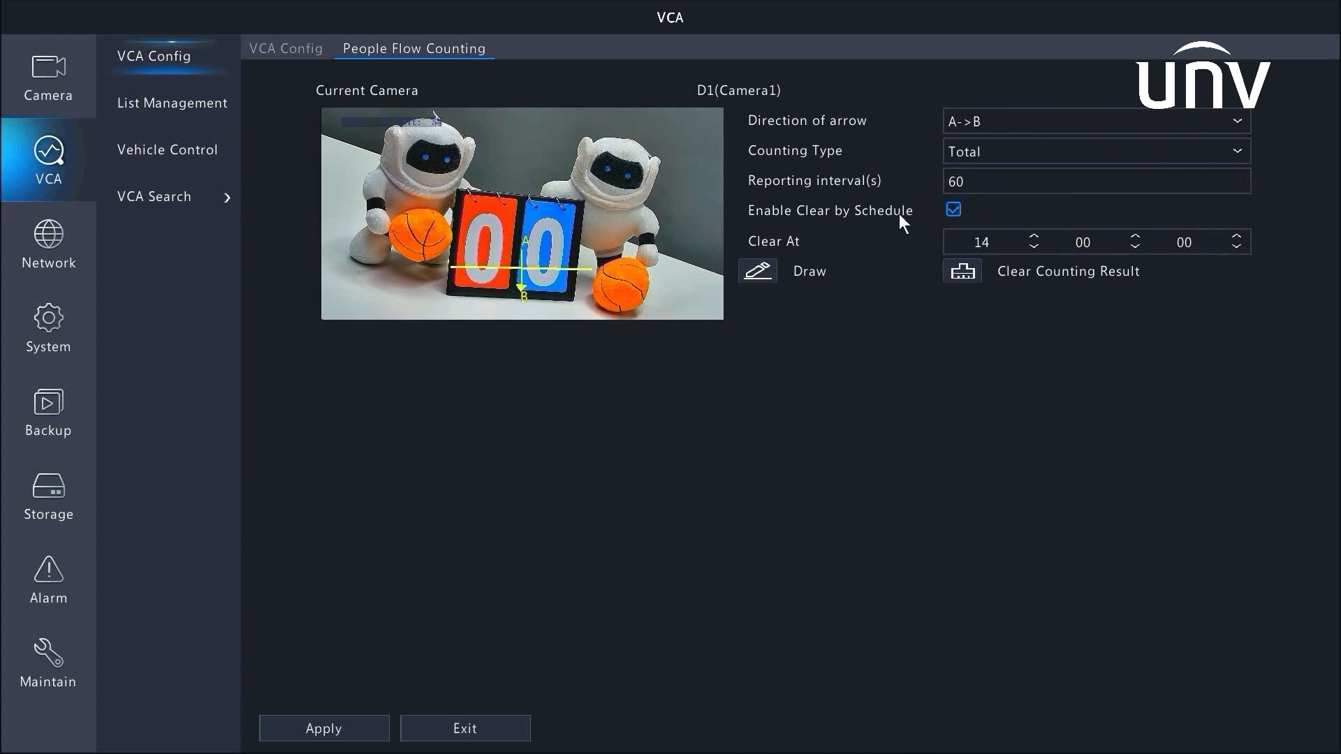
Set the scheduled clear time to 12:00:00
click(981, 243)
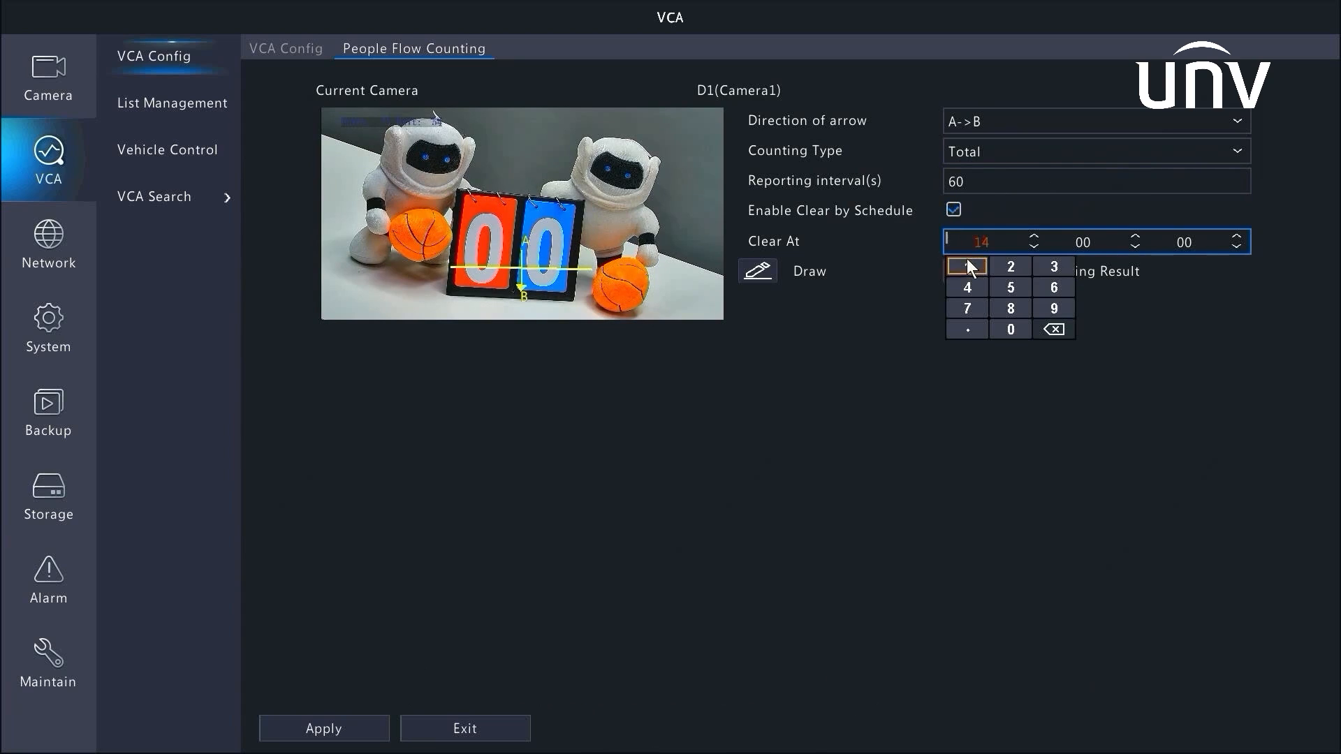
click(1000, 264)
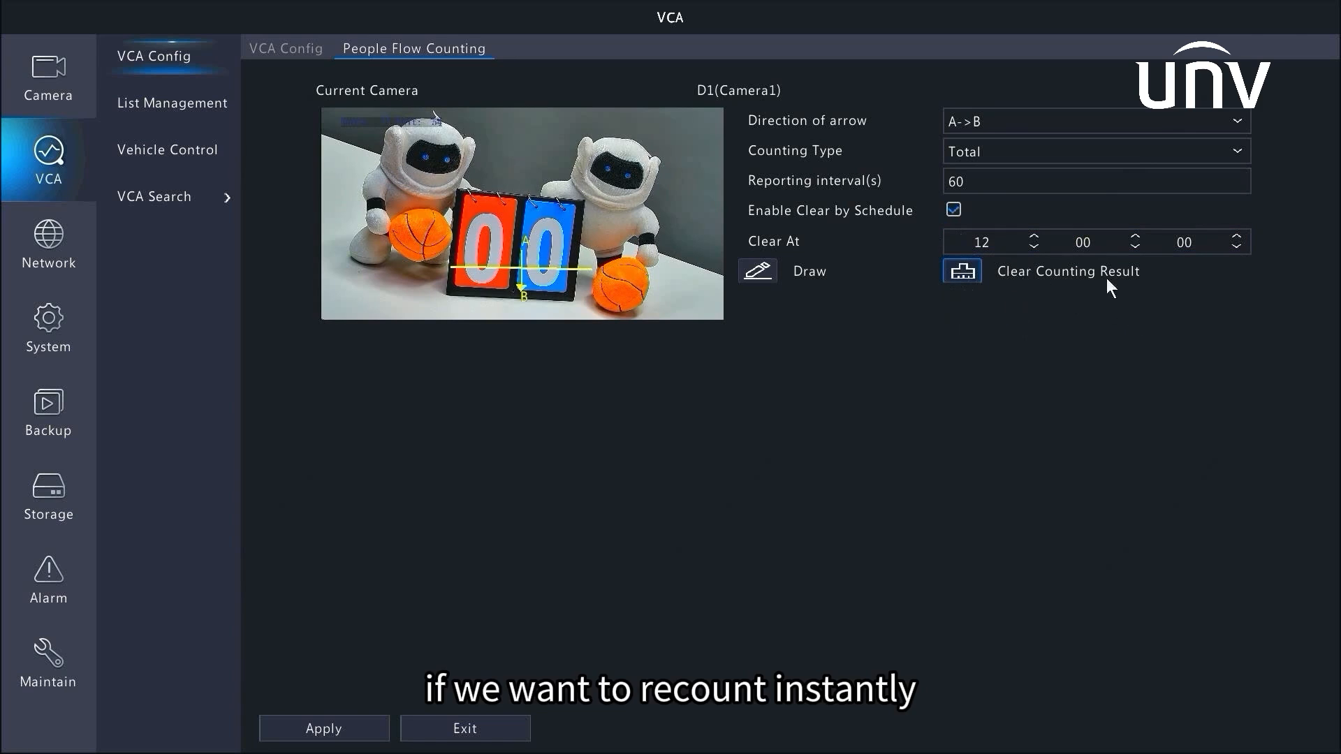
Clear the current counting result and apply the people flow counting settings
click(961, 269)
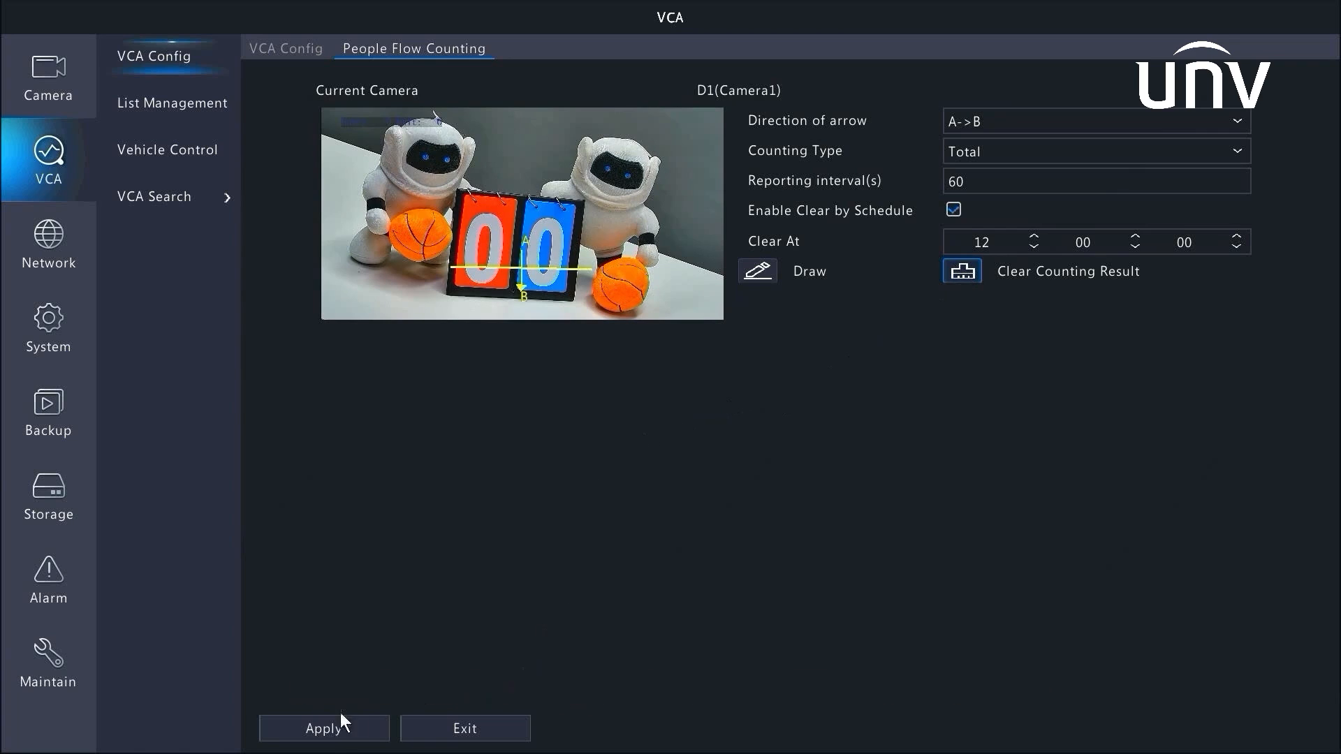
click(328, 730)
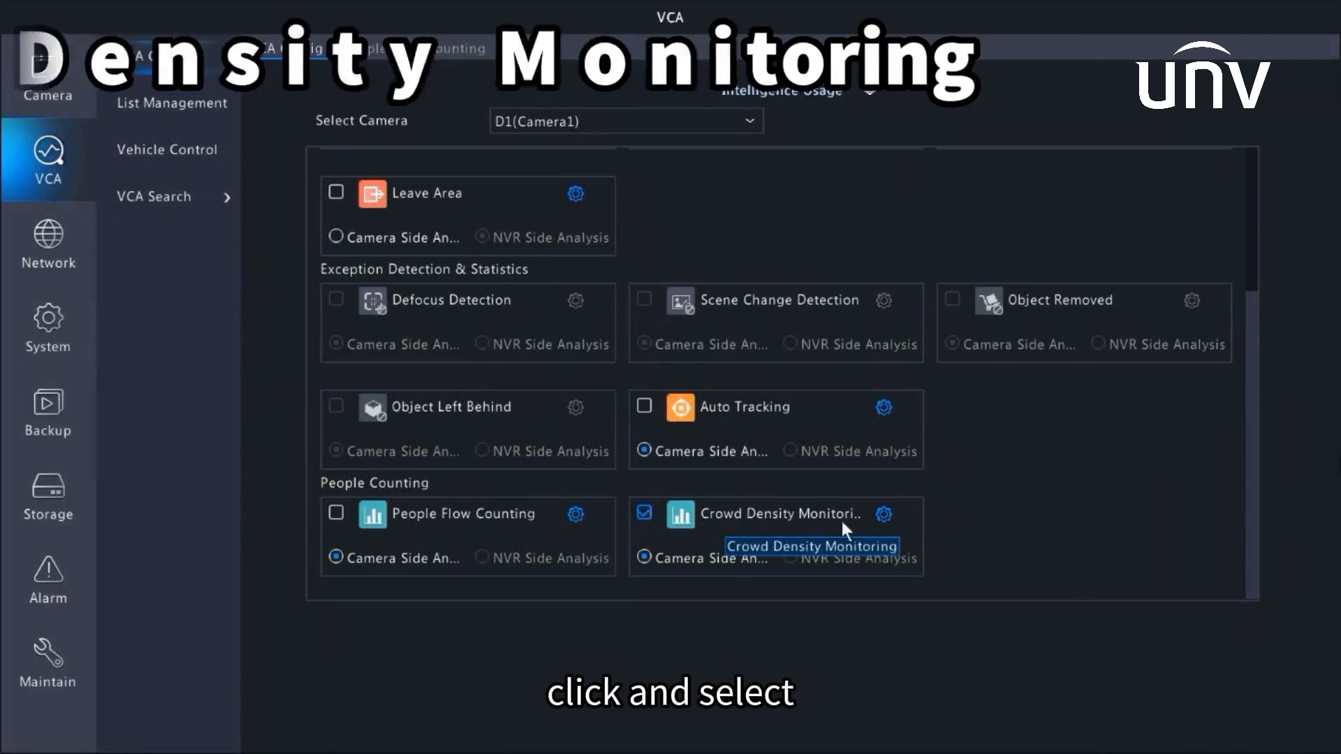
Open the Crowd Density Monitoring settings and its arming schedule, choosing Monday as the day
click(883, 514)
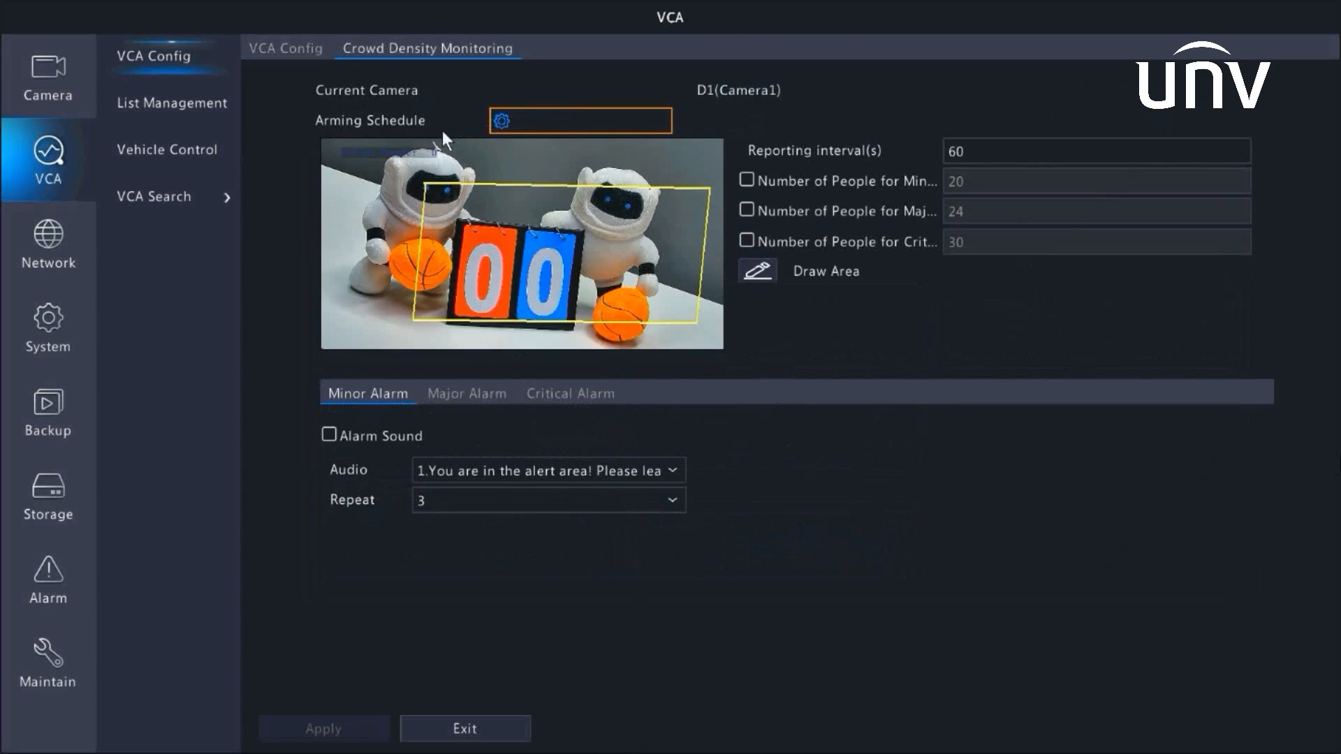
click(548, 119)
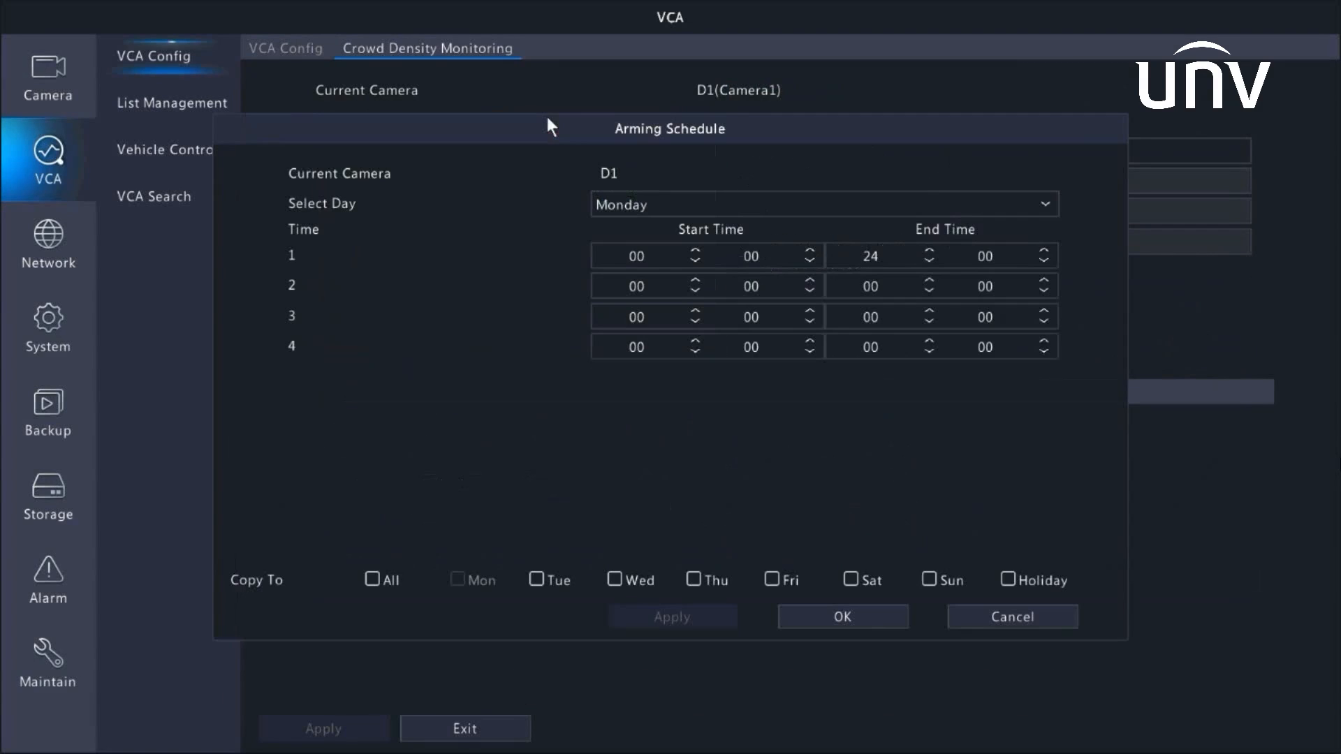
click(634, 199)
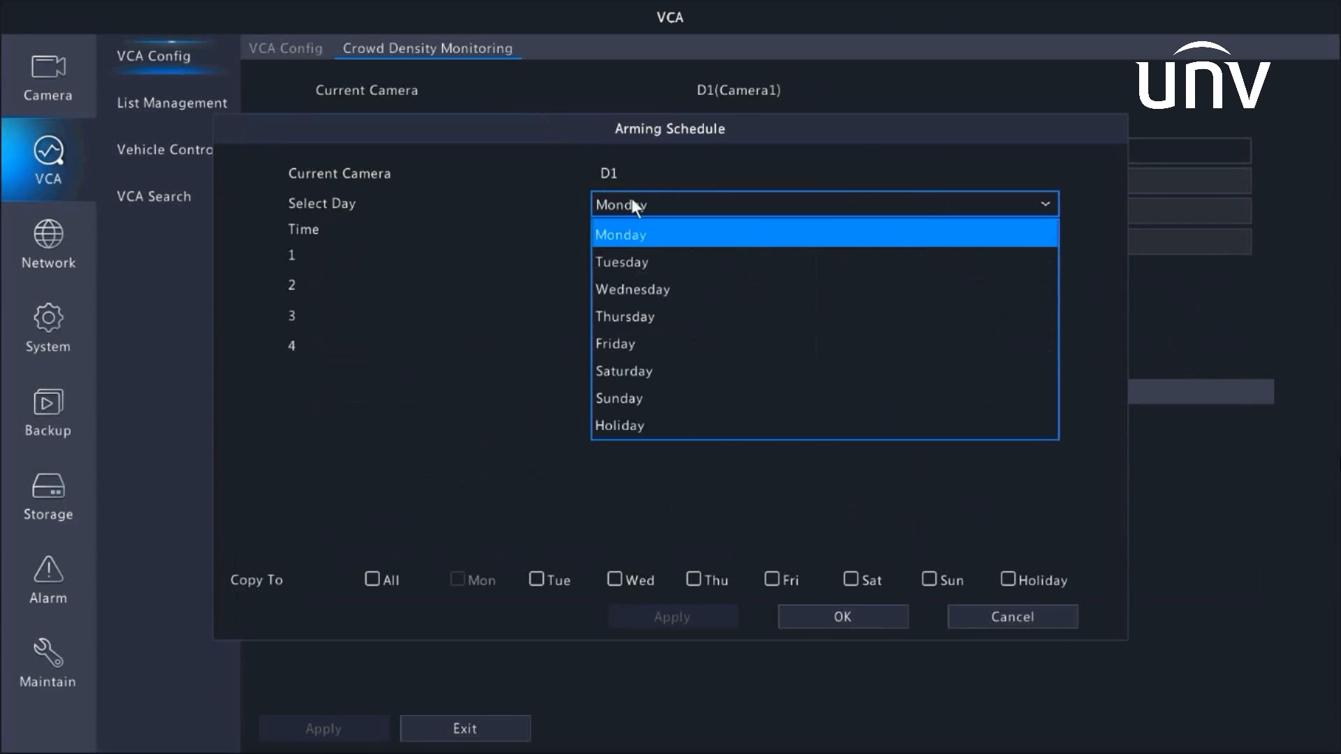
click(620, 234)
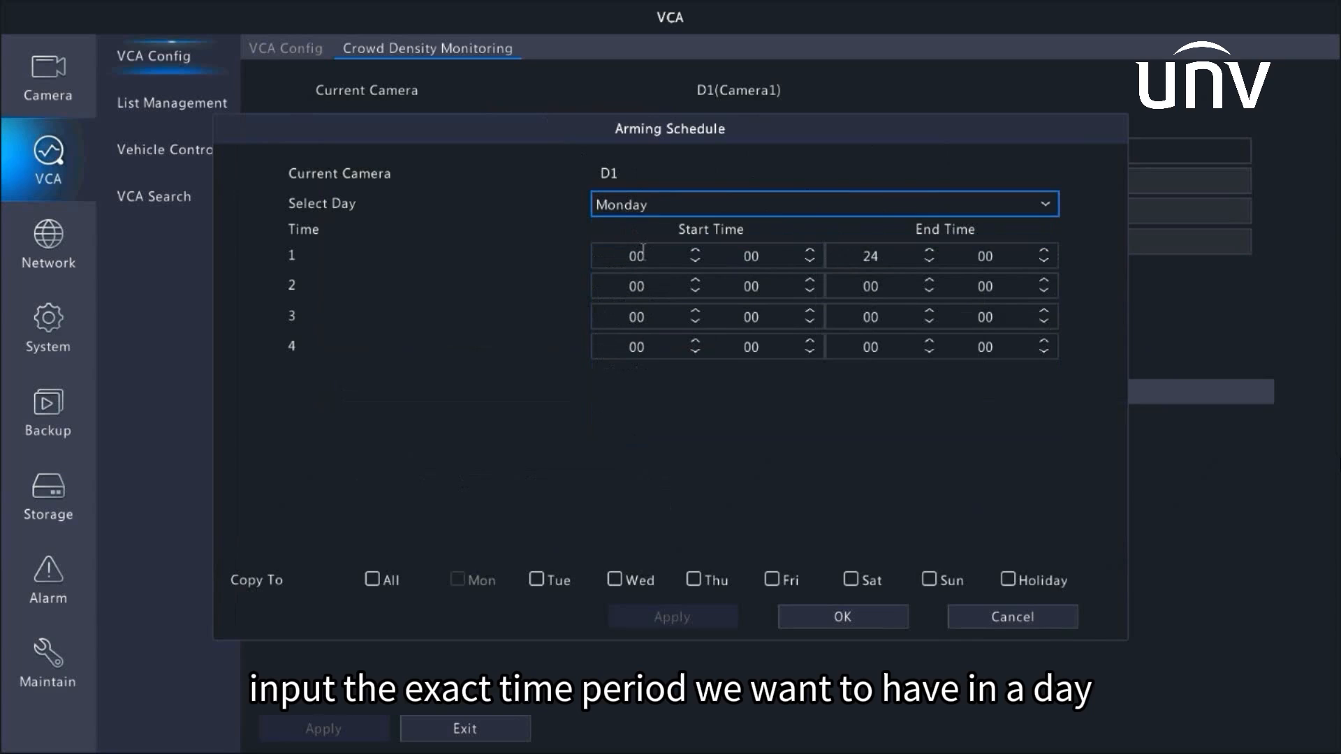
Set Monday's first arming period from 12:00 to 13:00
click(643, 253)
click(617, 279)
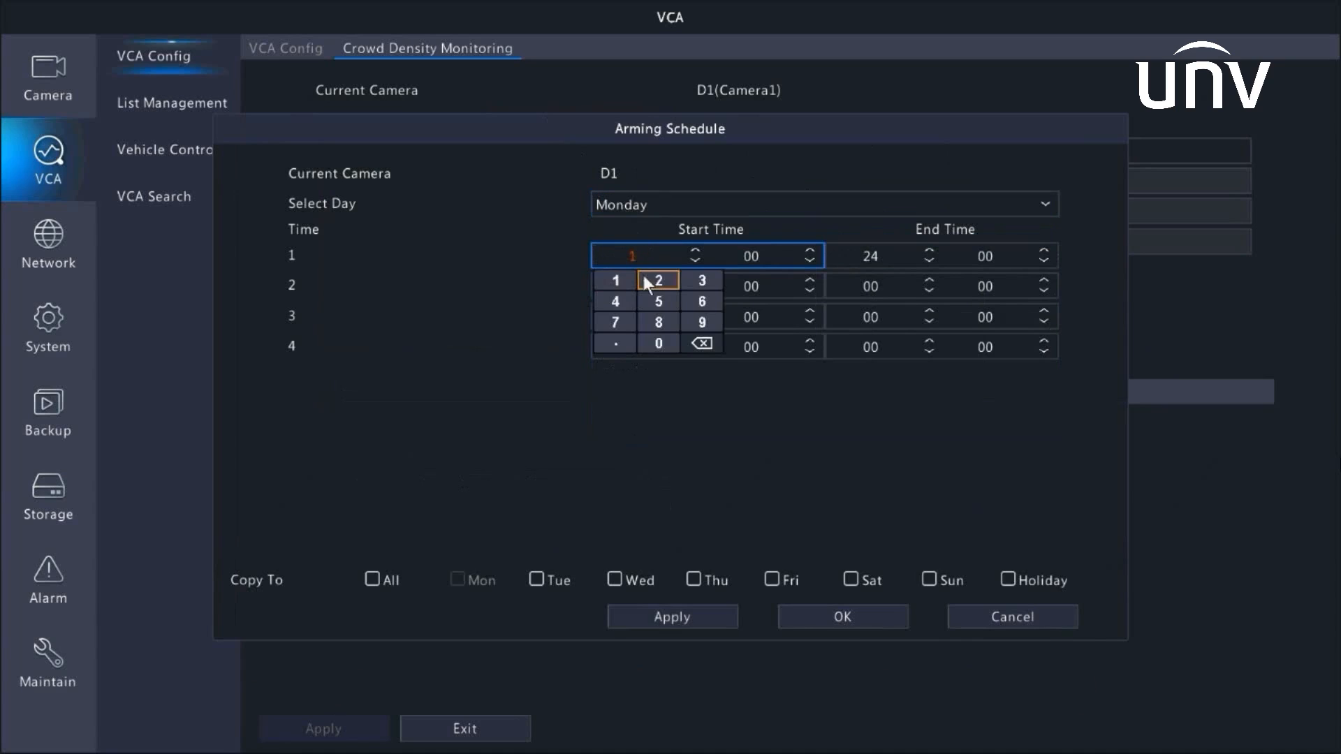
click(645, 280)
click(832, 256)
click(847, 280)
click(936, 280)
Set Monday's second arming period from 15:00 to 18:00
click(672, 282)
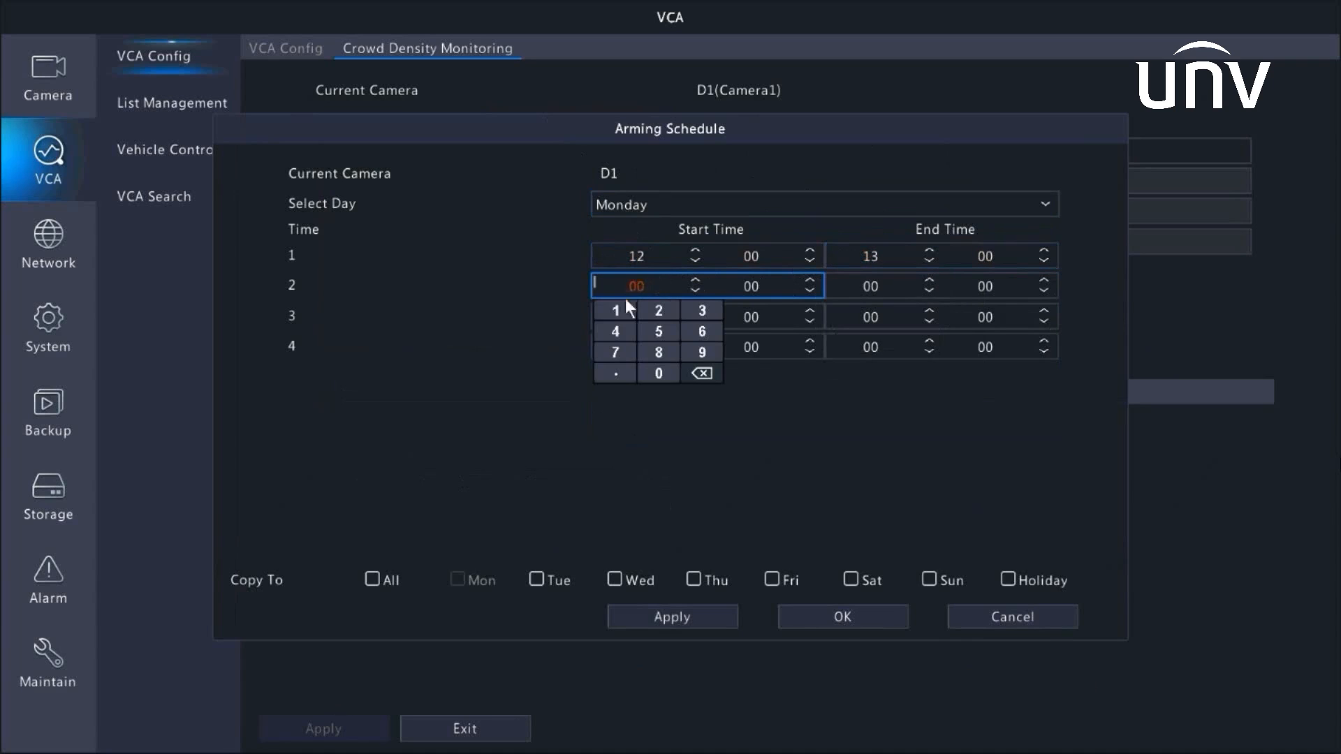
click(656, 326)
click(858, 288)
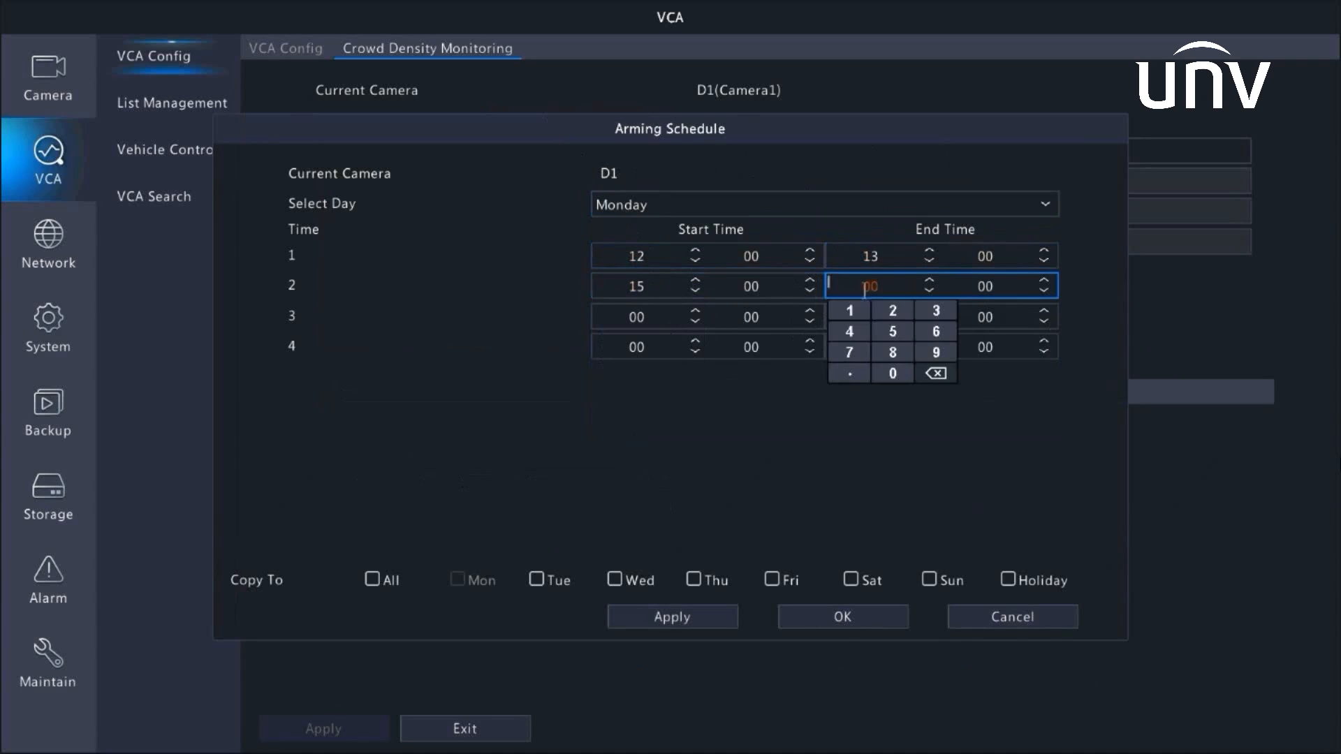
click(849, 312)
click(893, 352)
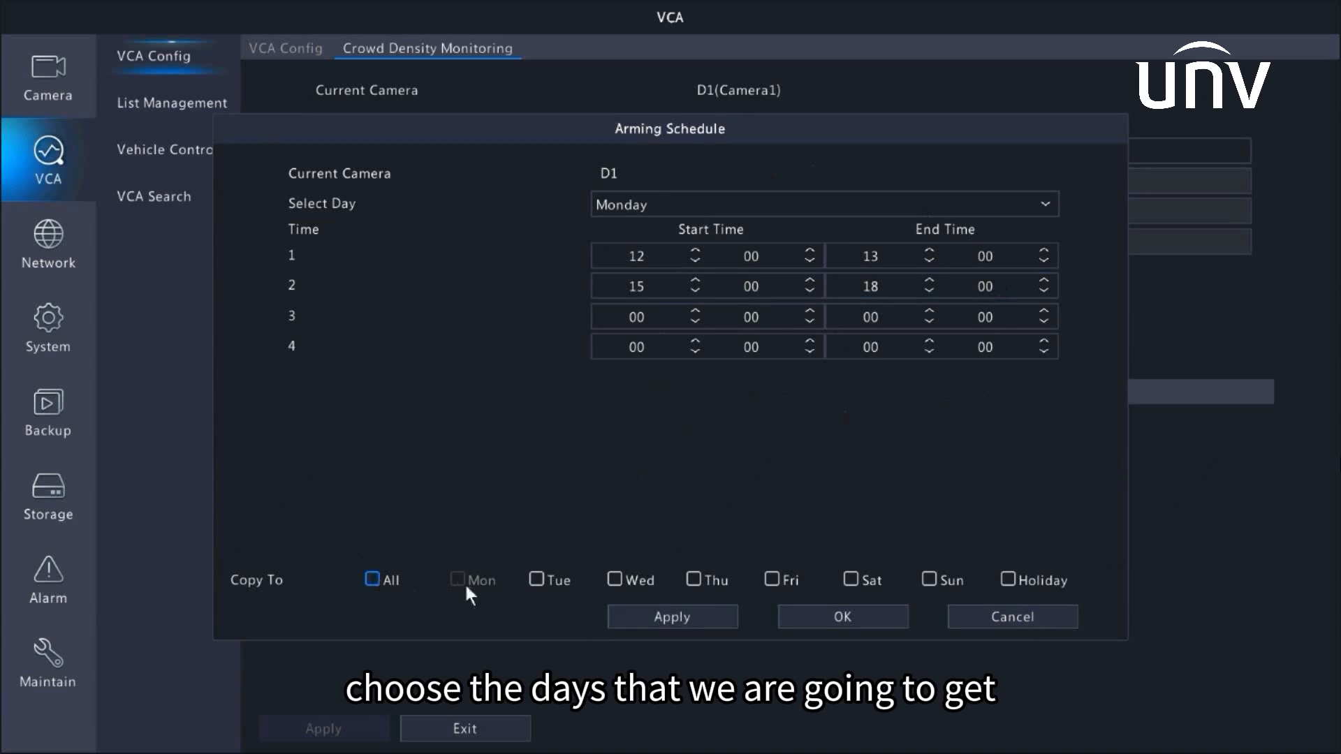
Copy the Monday schedule to Tuesday and Holiday, apply it, and close the schedule with OK
click(539, 579)
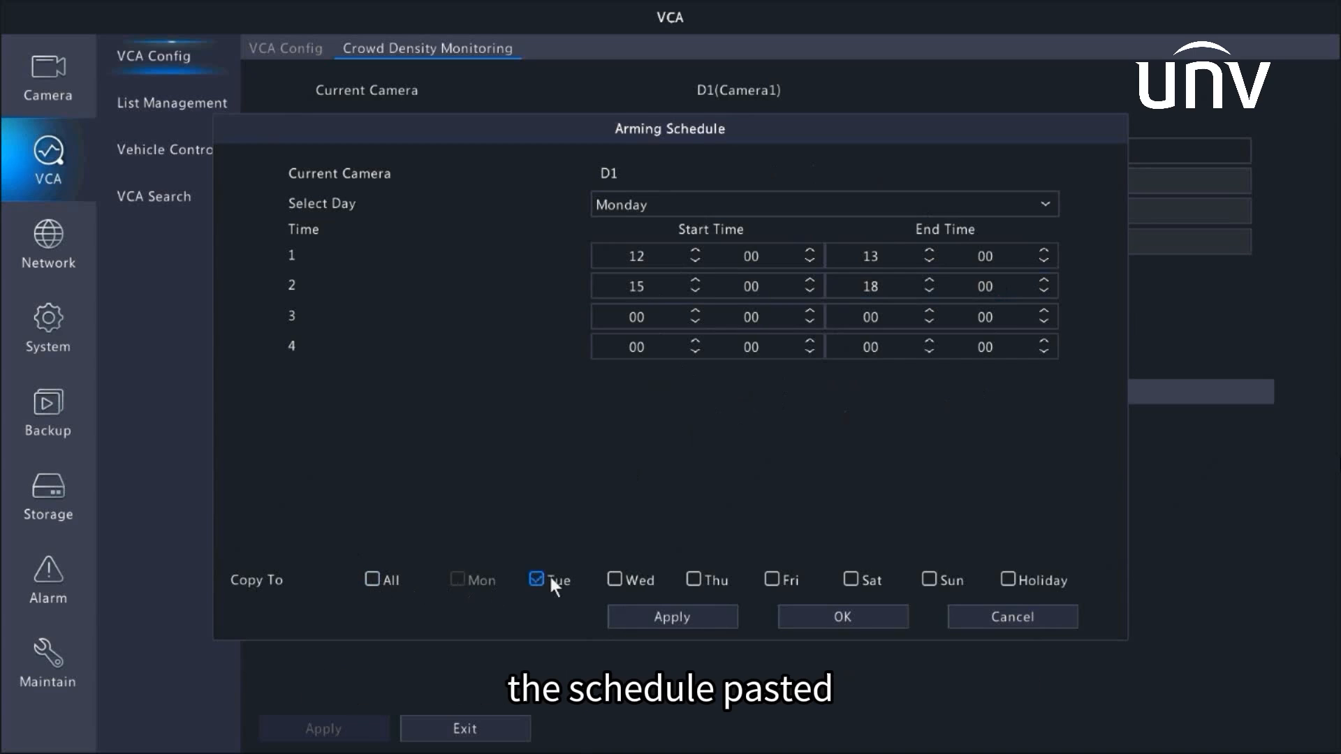
click(1010, 579)
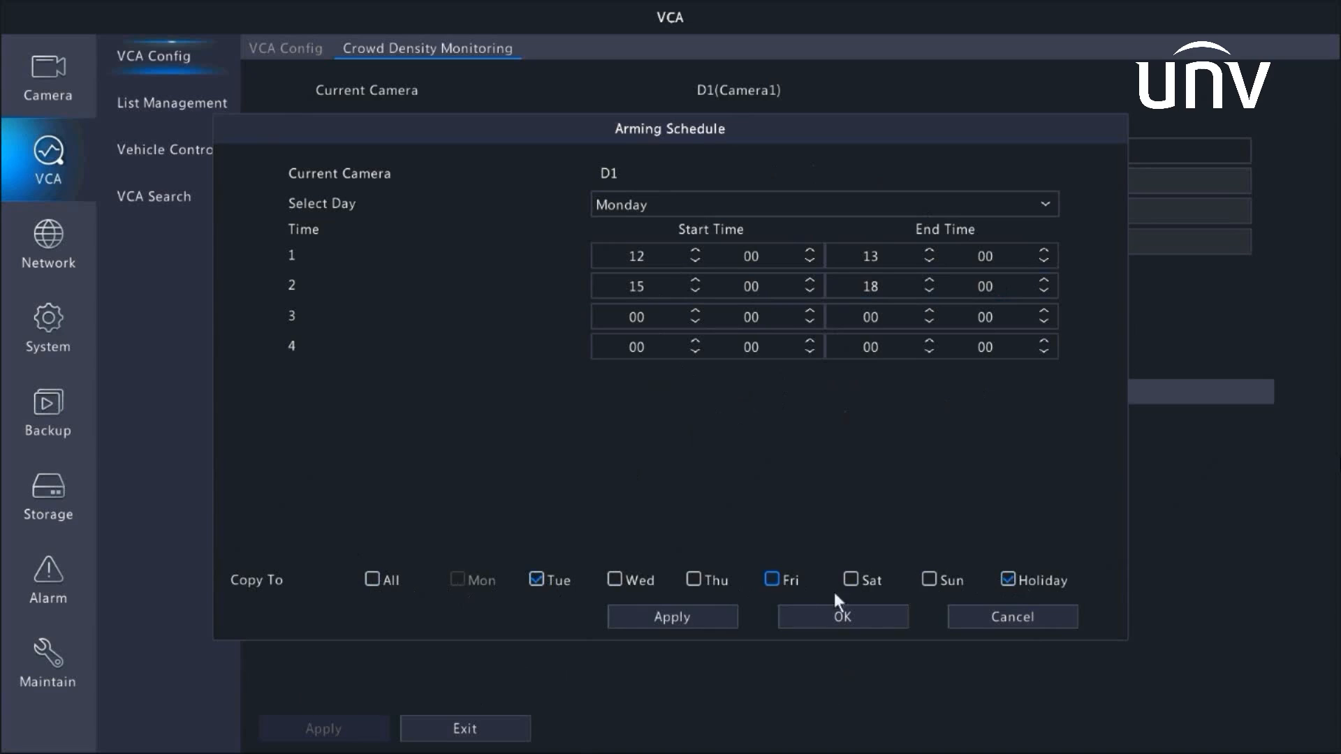
click(684, 616)
click(838, 617)
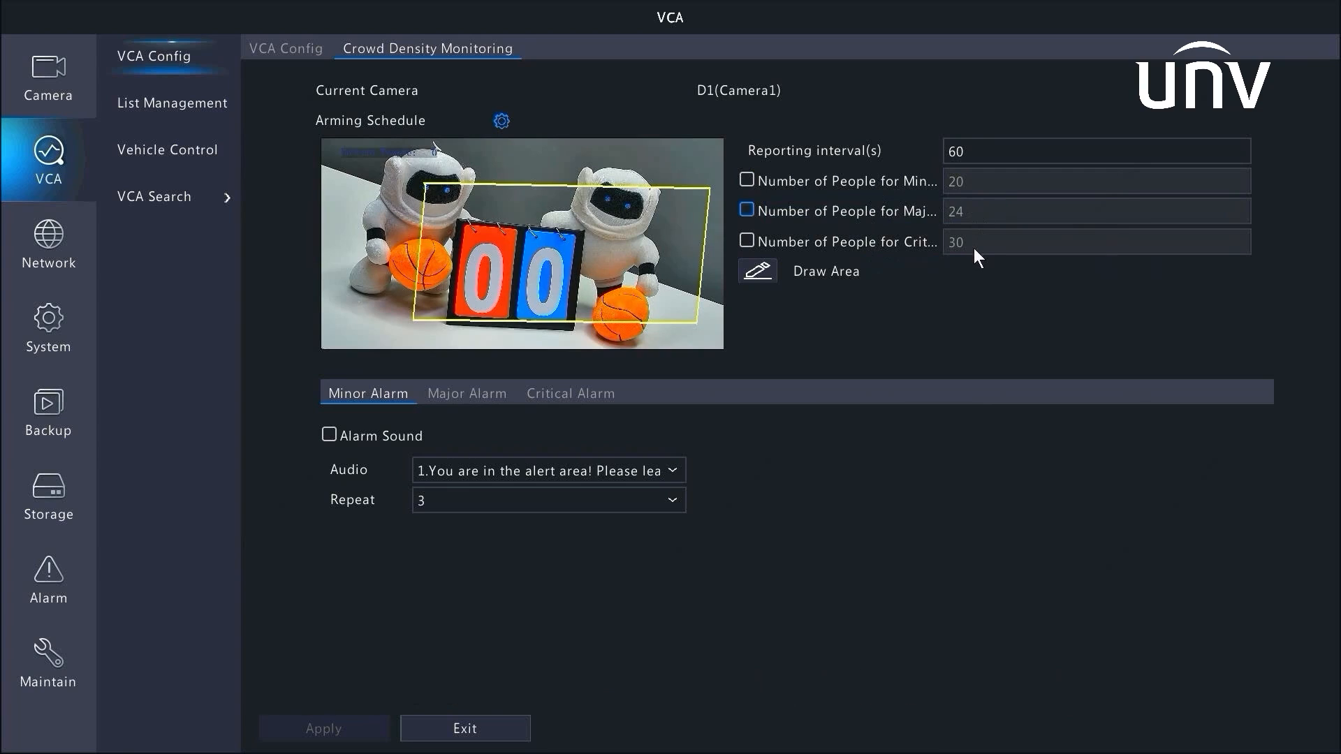
Enable the minor, major and critical people thresholds, setting the minor threshold to 11
click(747, 180)
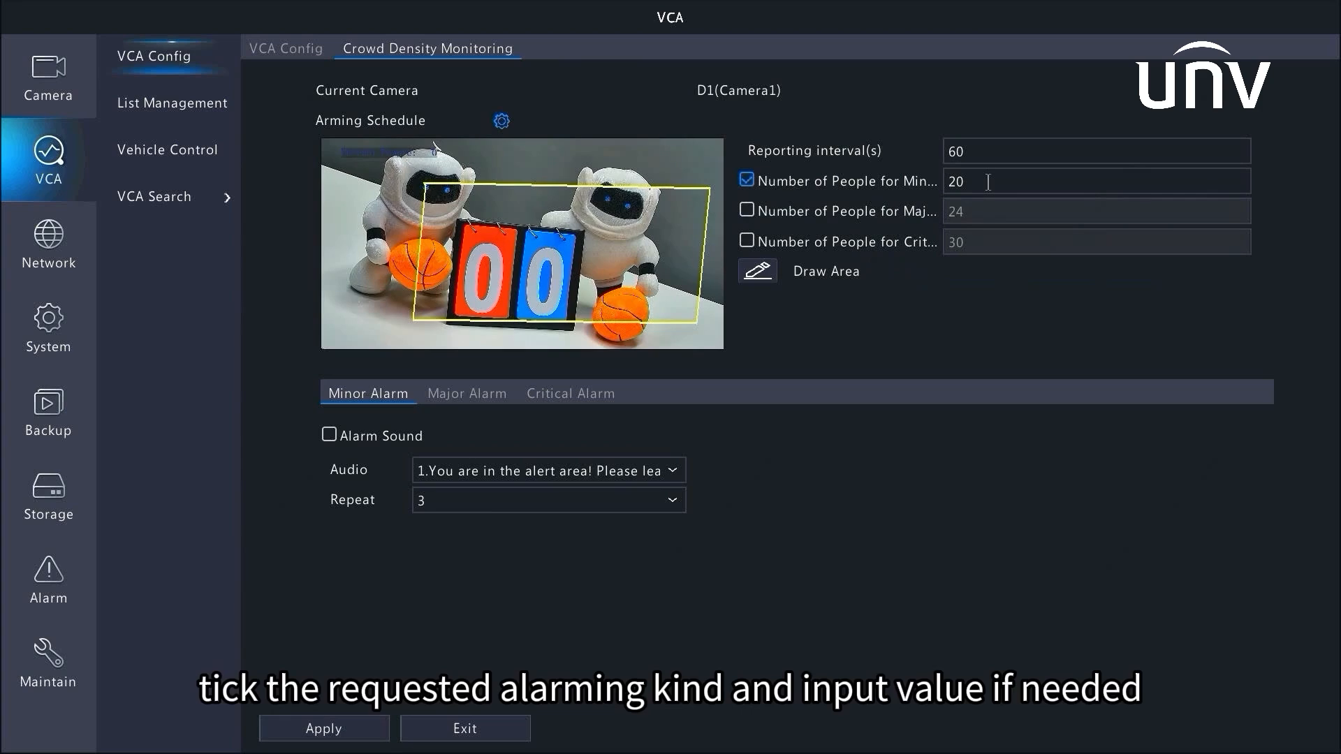
click(987, 183)
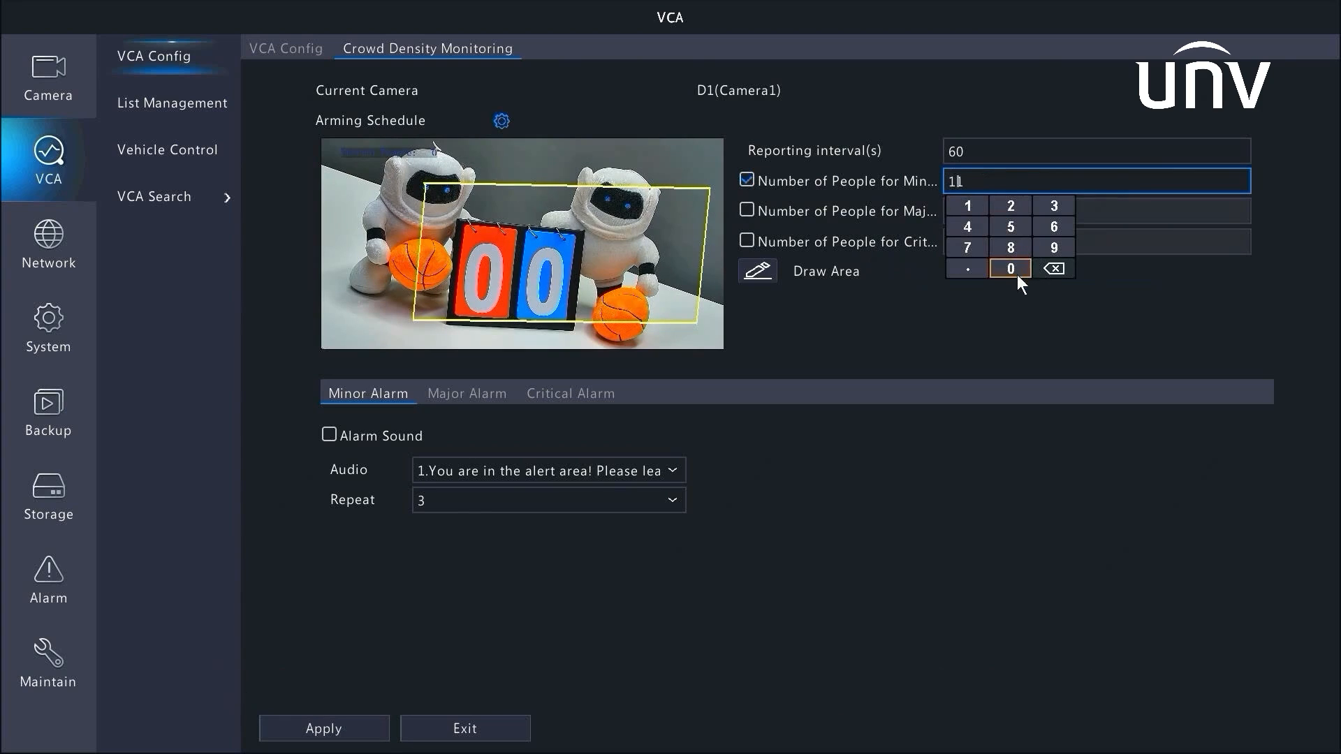
click(1030, 299)
click(746, 210)
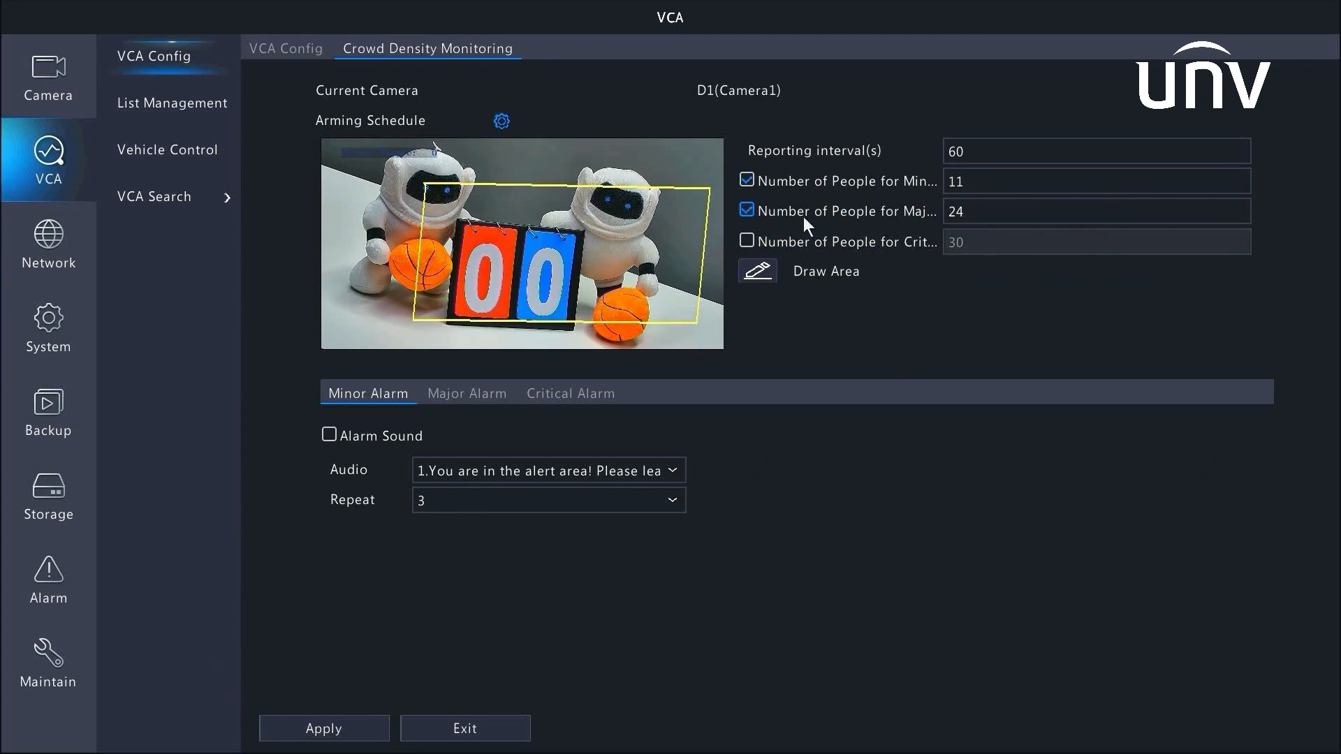
click(747, 240)
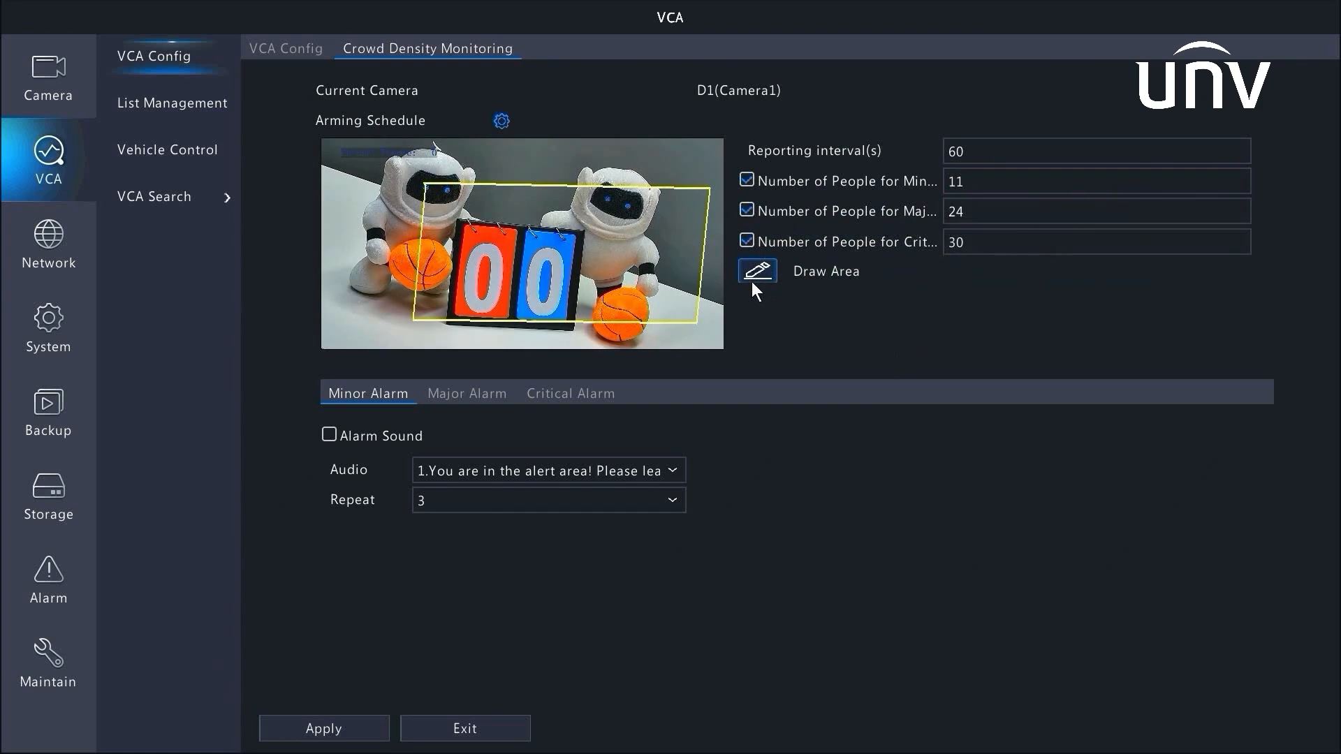
Draw a four-sided crowd density monitoring area enclosing both figures in the camera preview
click(748, 282)
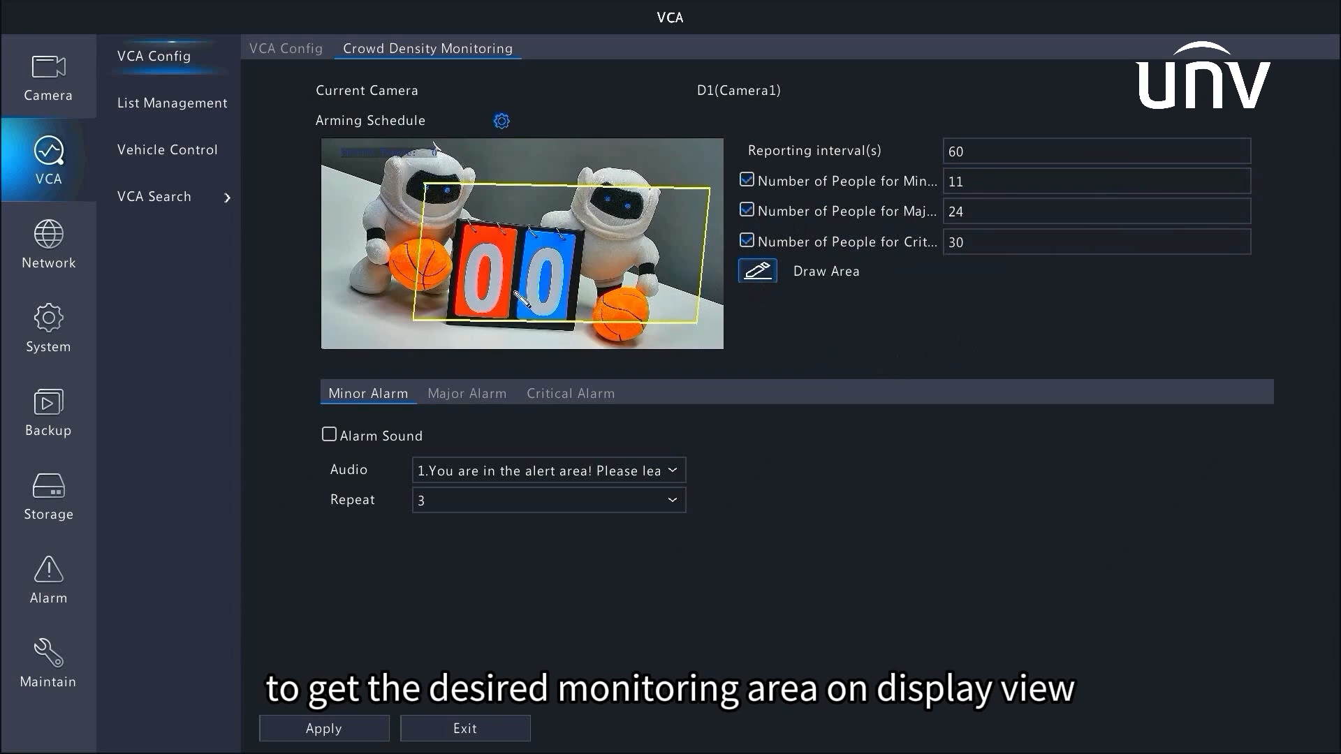
click(356, 310)
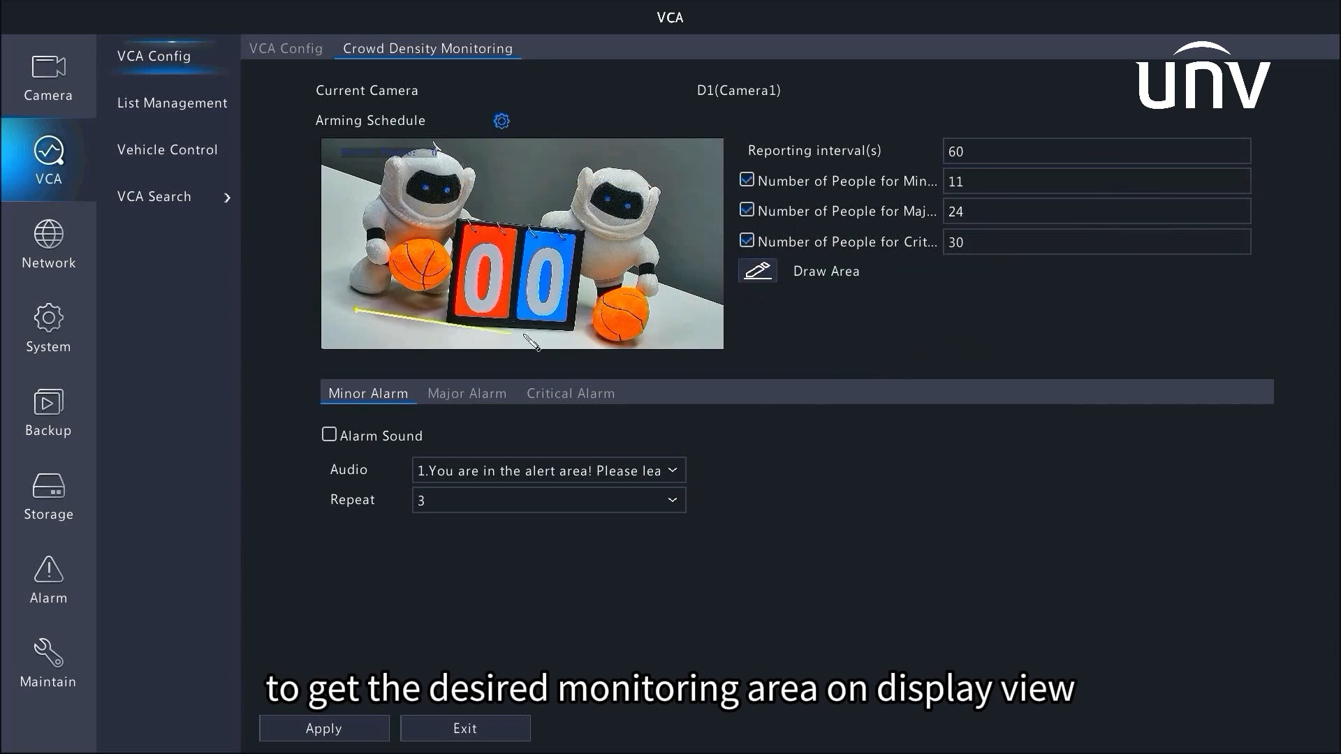
click(656, 345)
click(688, 165)
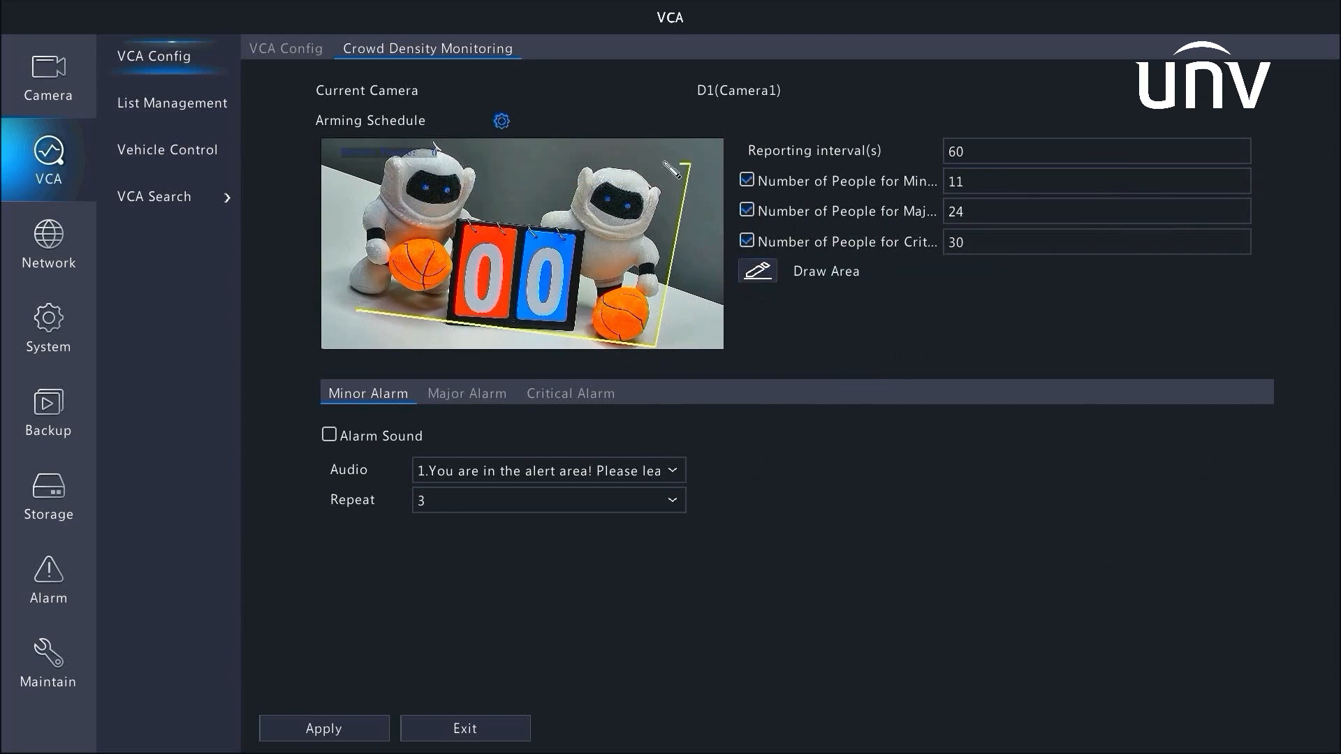
click(365, 151)
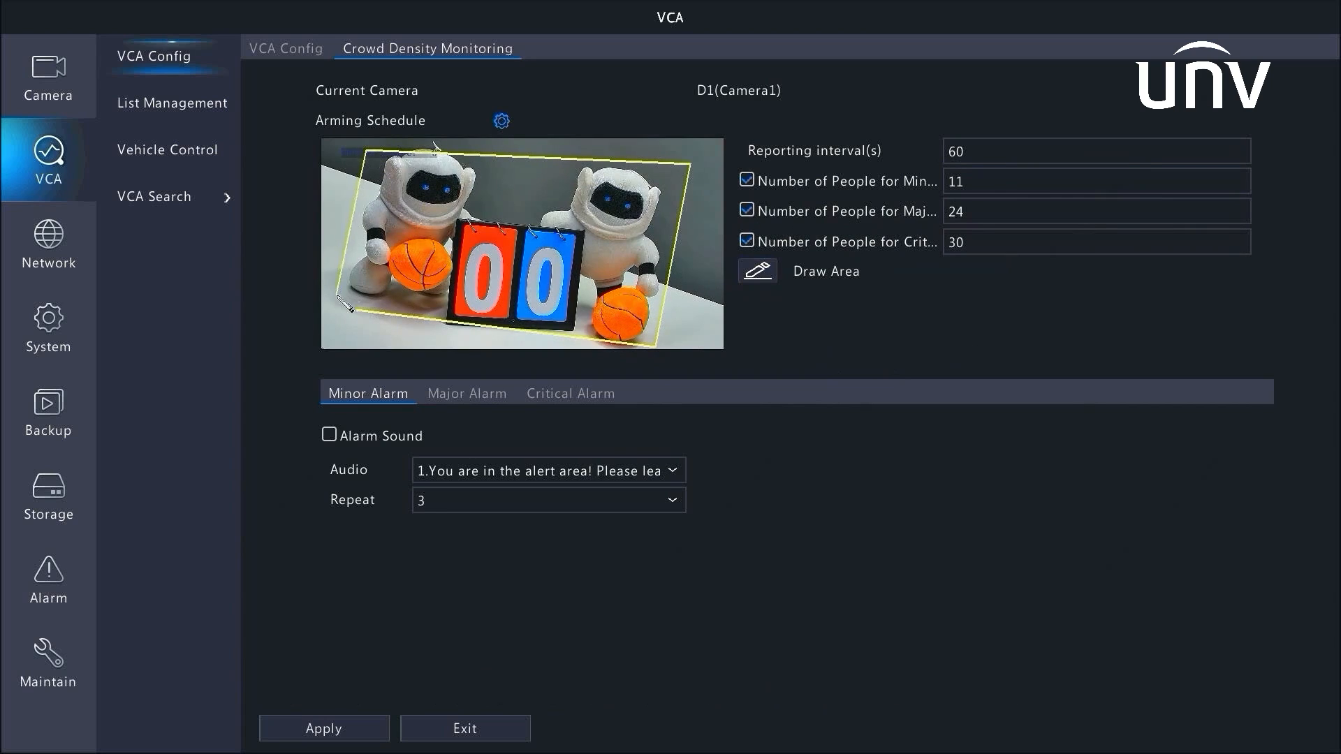
click(358, 312)
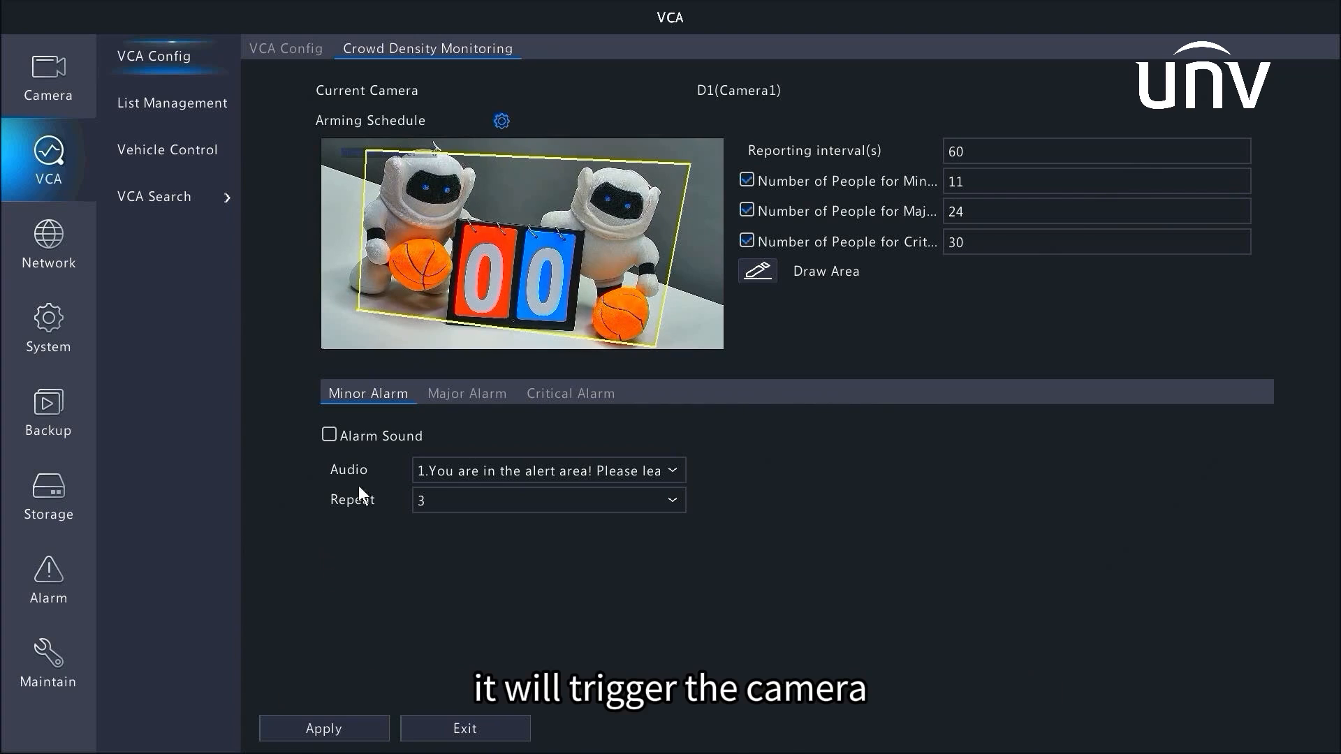
Enable the minor alarm sound with the 'You are in the alert area! Please leave!' audio repeated 3 times
click(464, 470)
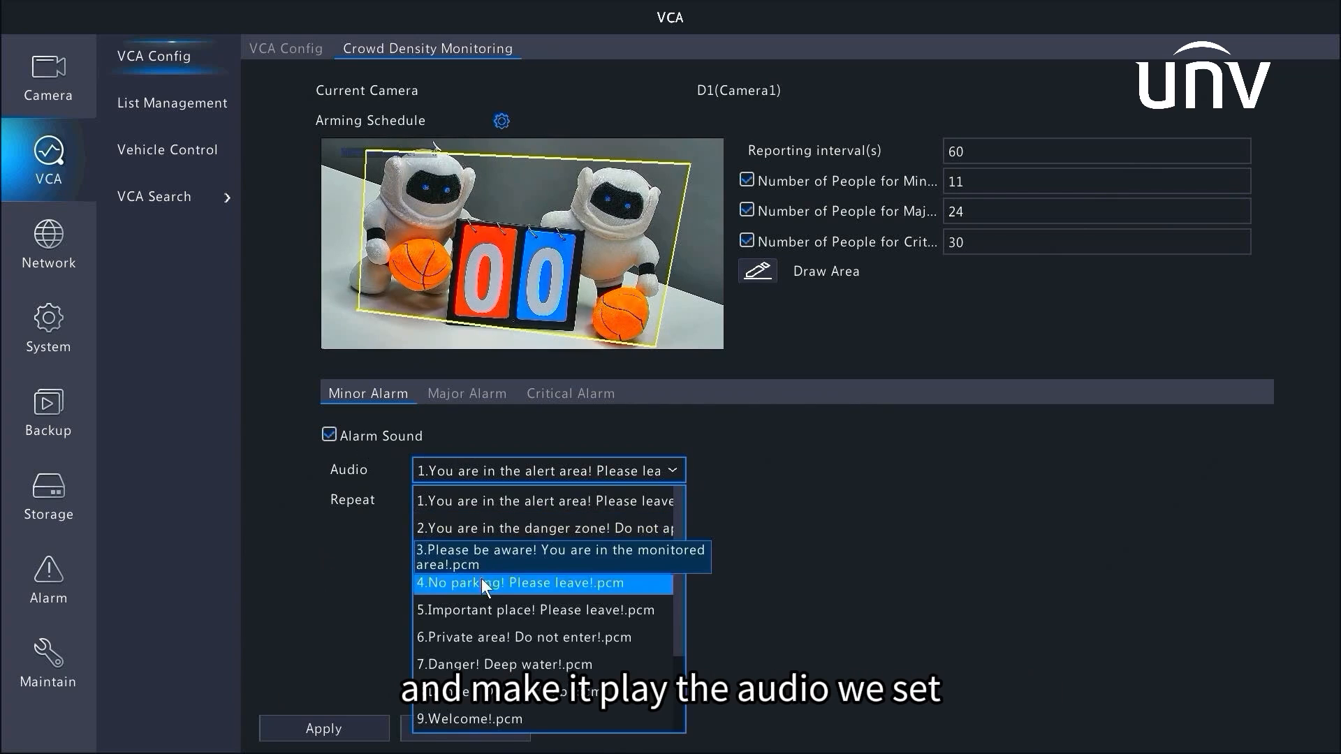
click(337, 594)
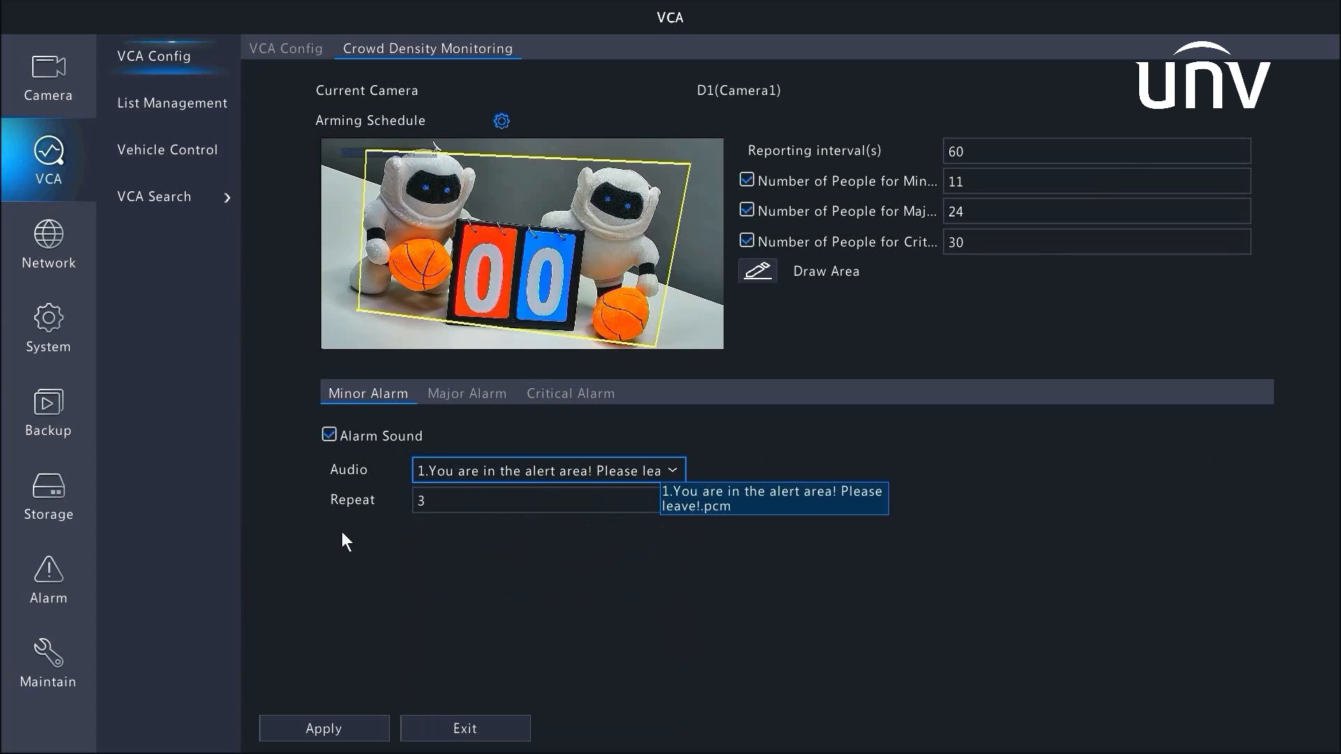
click(497, 509)
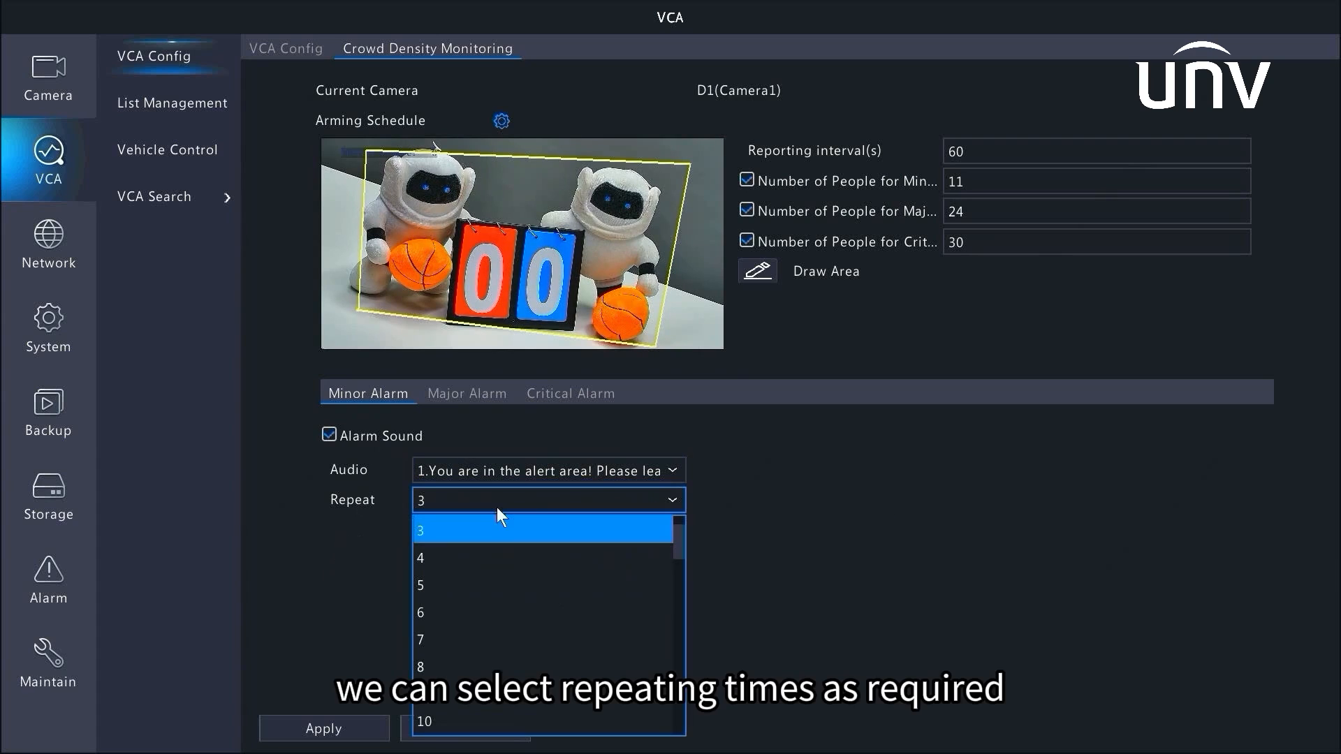
click(486, 531)
Enable the major alarm sound with the 'You are in the danger zone!' audio and choose its repeat count
click(497, 396)
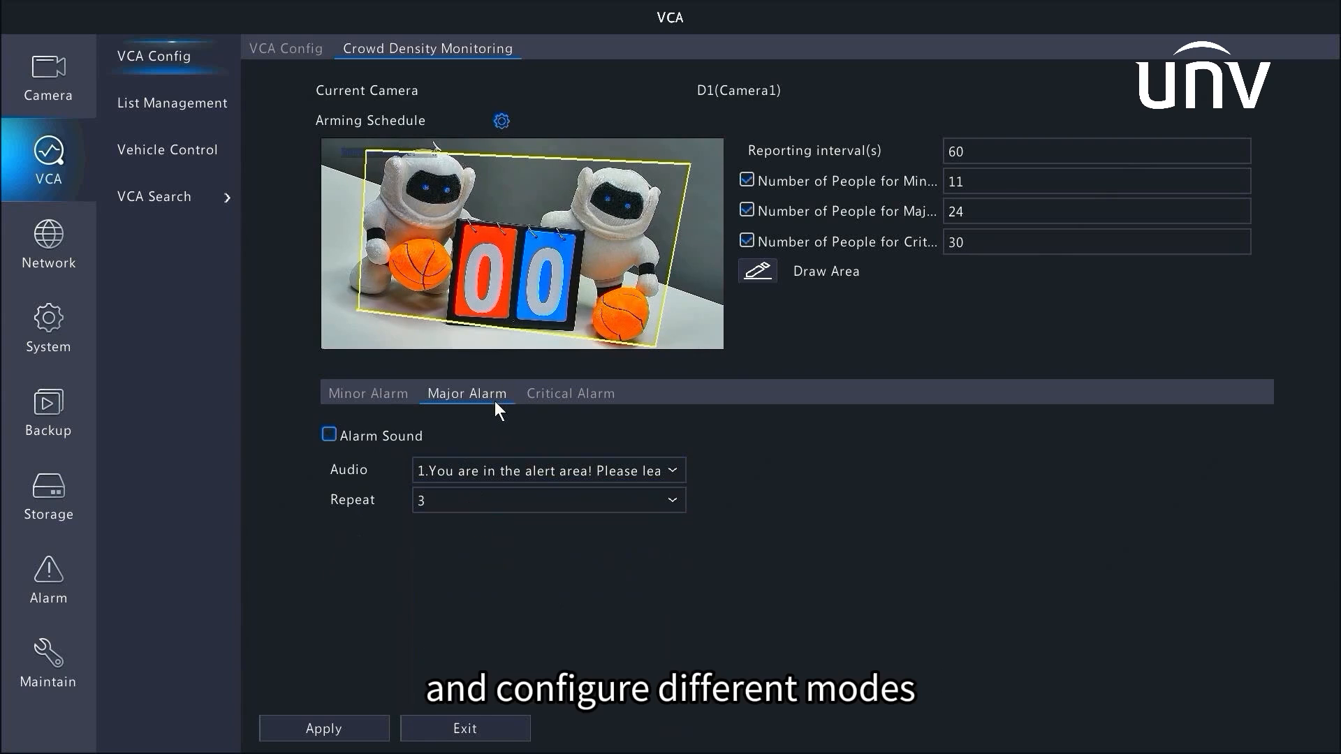
click(397, 433)
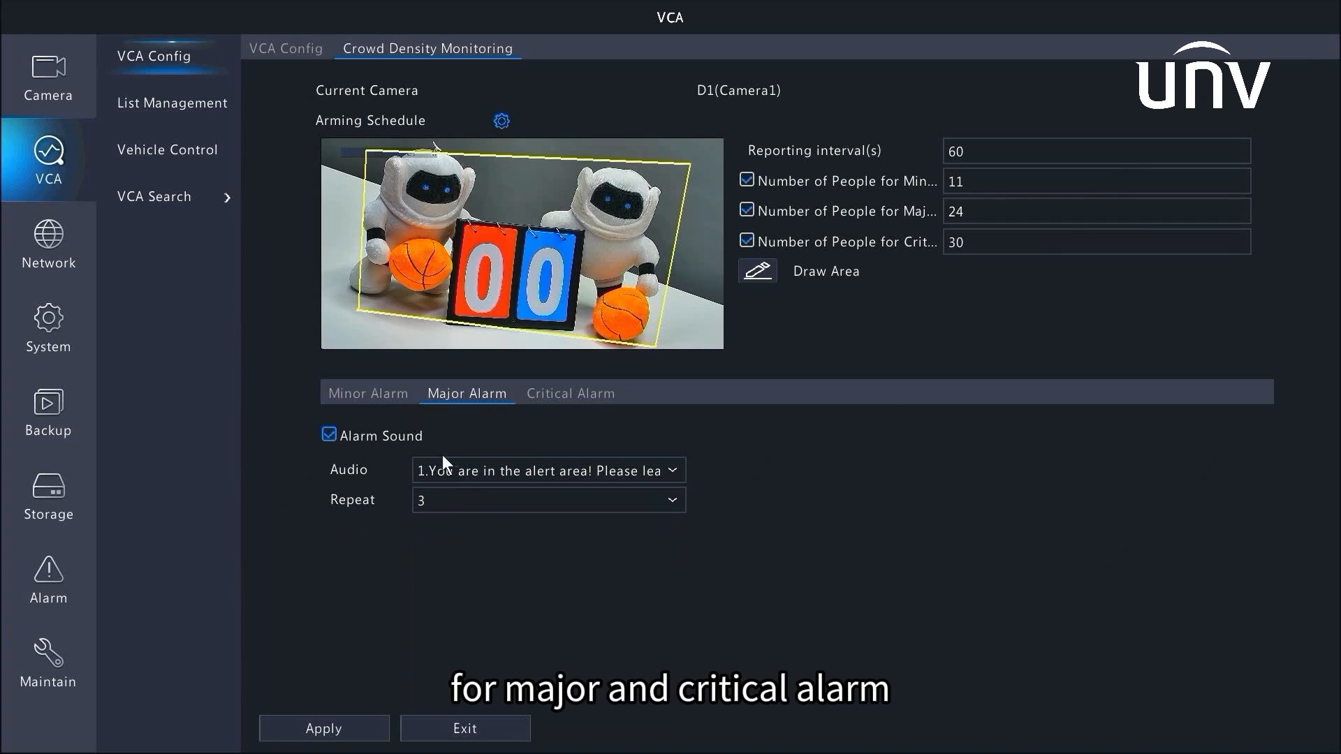
click(447, 472)
click(442, 523)
click(439, 501)
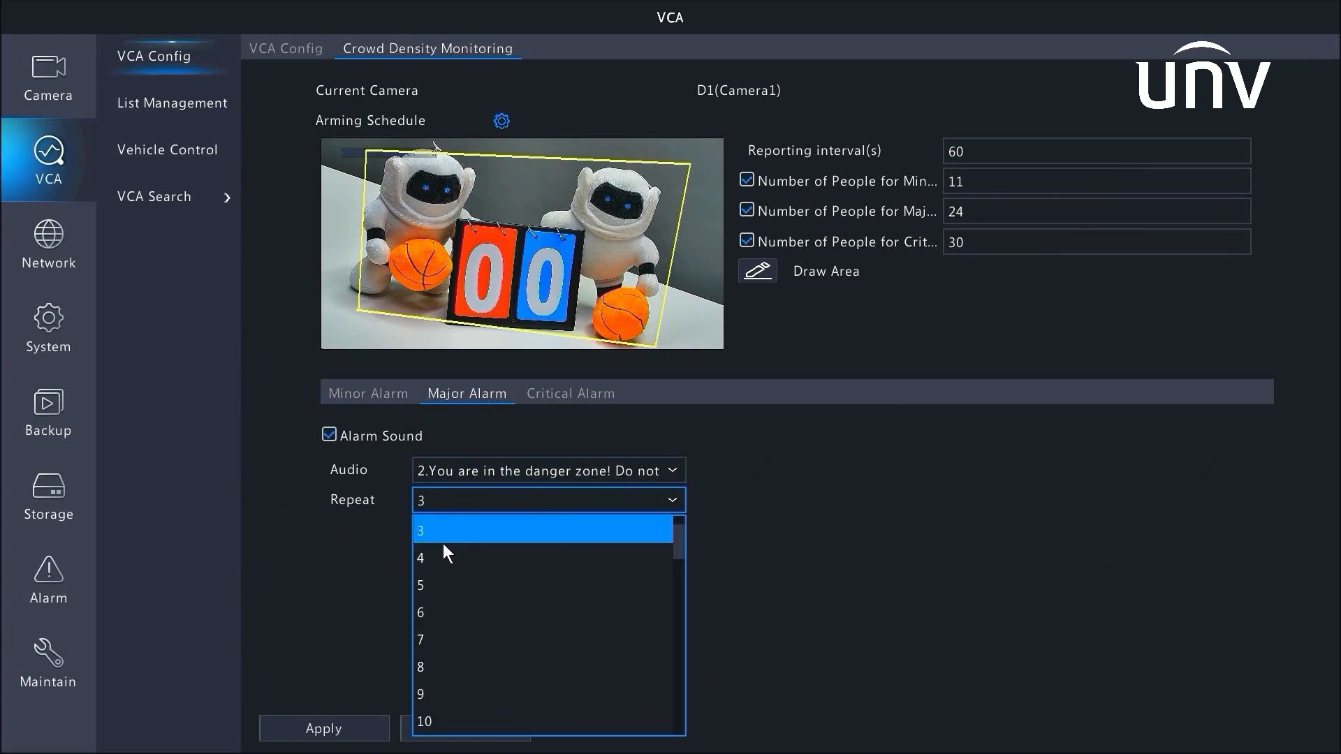
click(446, 550)
Enable the critical alarm sound with the '4.No parking! Please leave!.pcm' audio, then apply the crowd density settings and exit
click(568, 395)
click(419, 436)
click(440, 475)
click(440, 576)
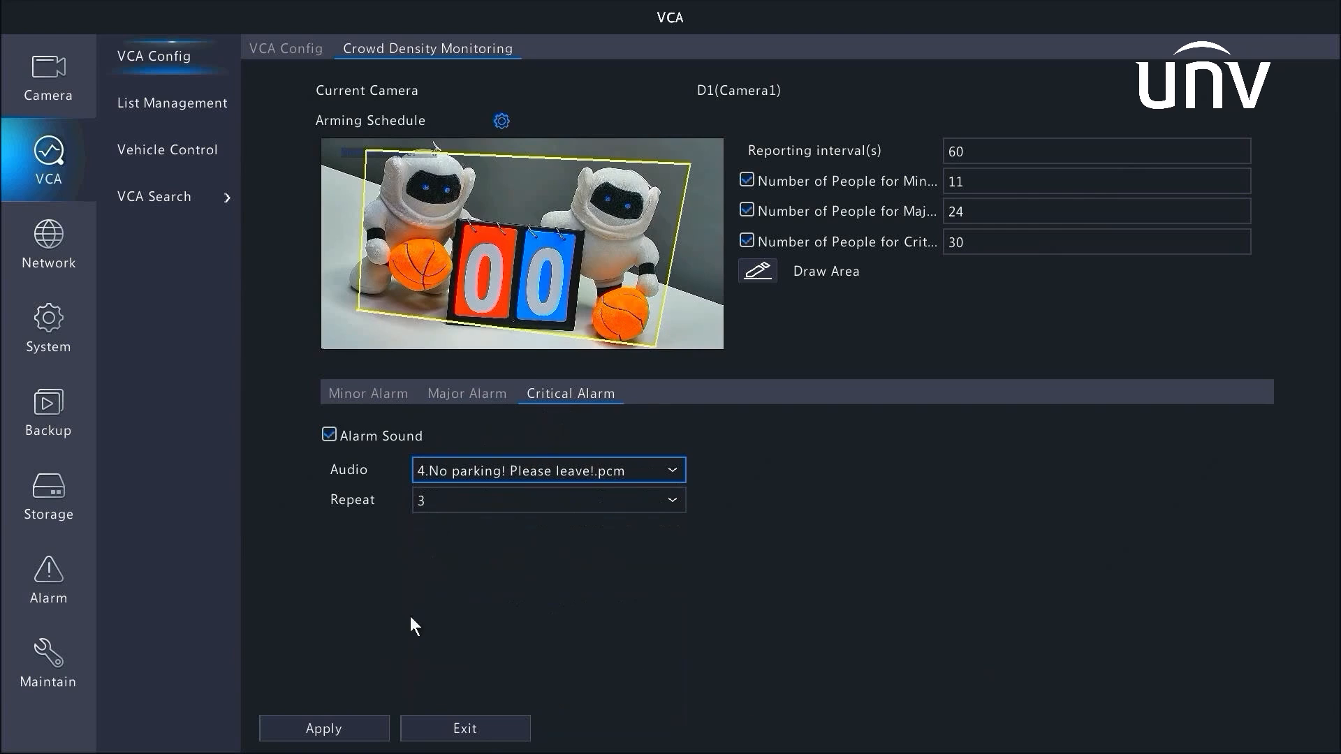
click(347, 739)
click(402, 728)
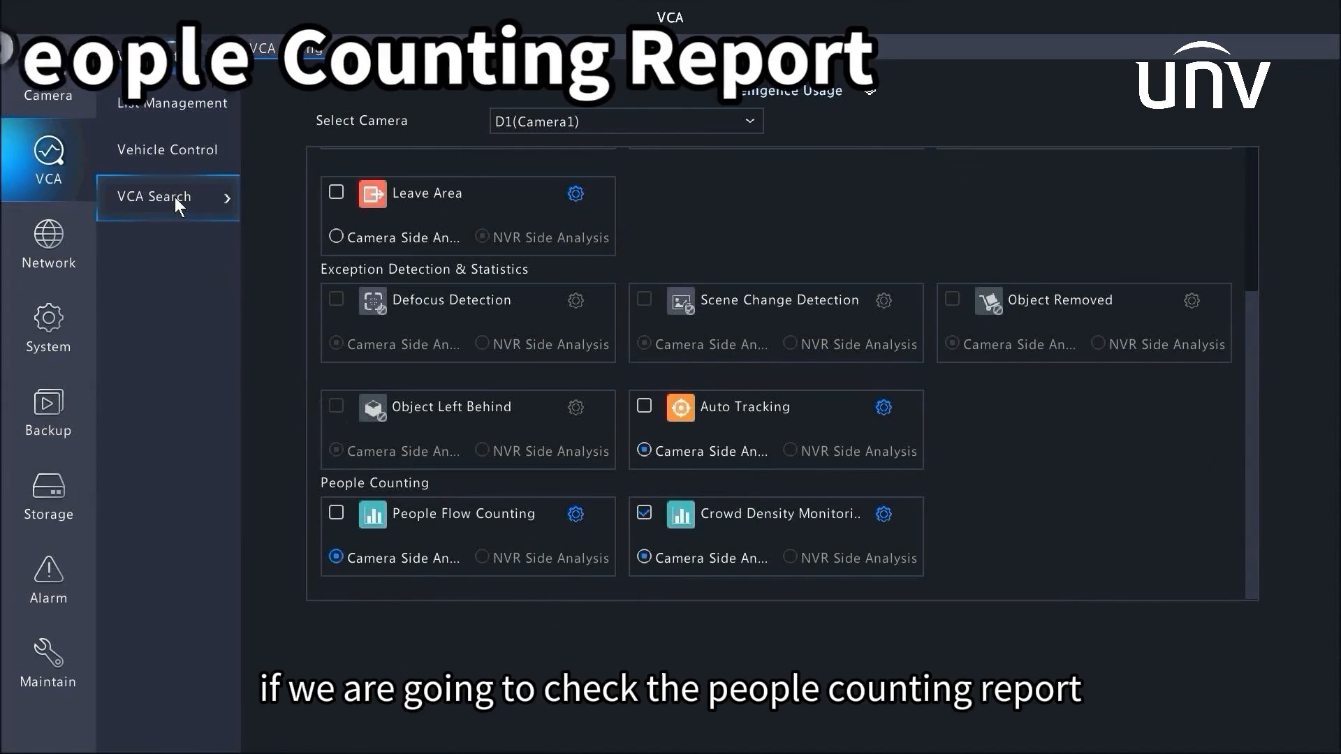
Open the People Counting Report under VCA Search and select camera D1(Camera1)
click(174, 197)
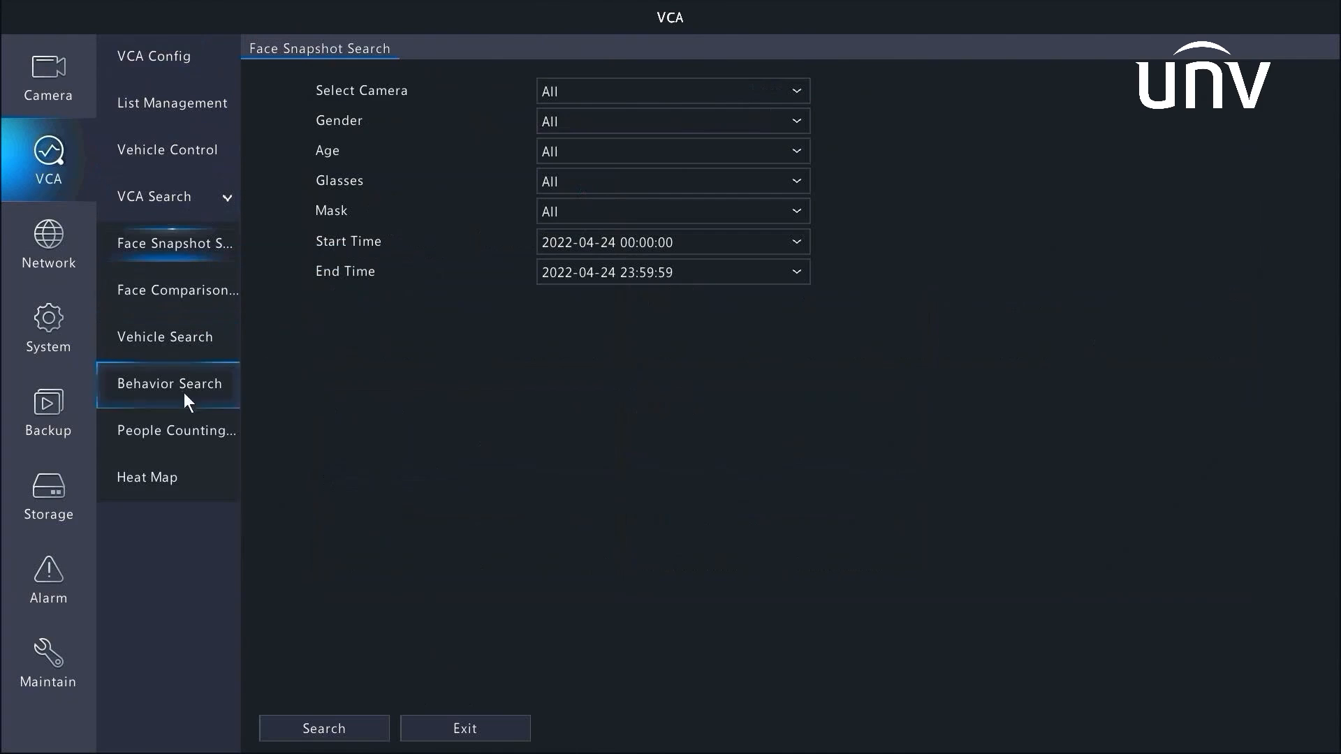
click(188, 427)
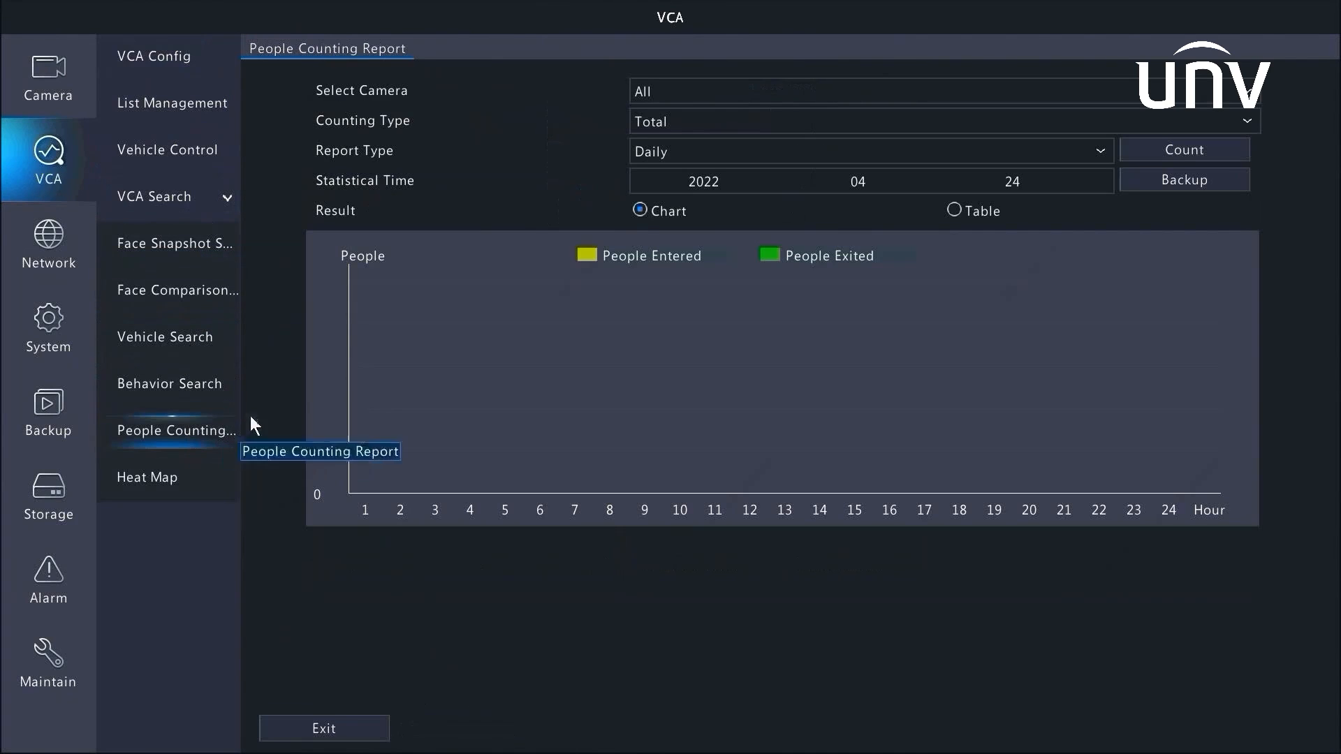
click(695, 90)
click(673, 120)
click(660, 149)
click(580, 158)
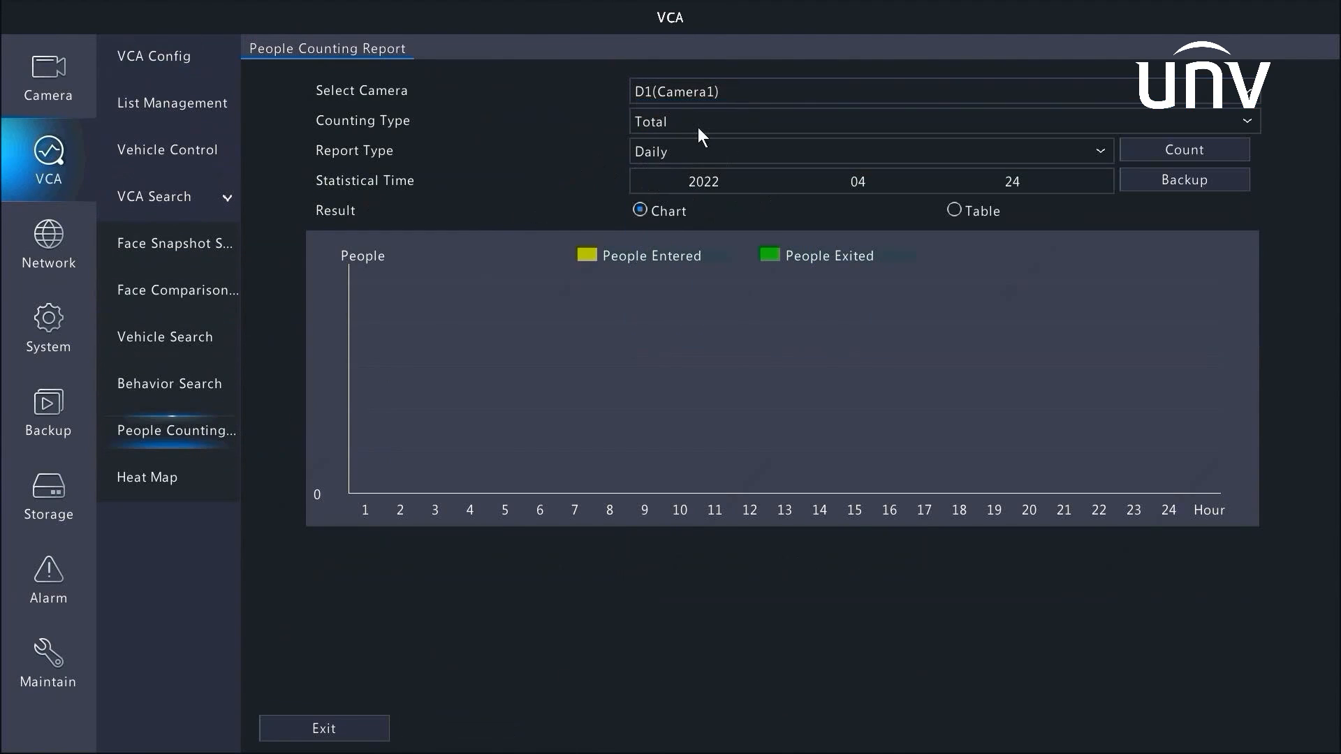
Set the counting type to People Entered and the report type to Yearly
click(697, 127)
click(690, 146)
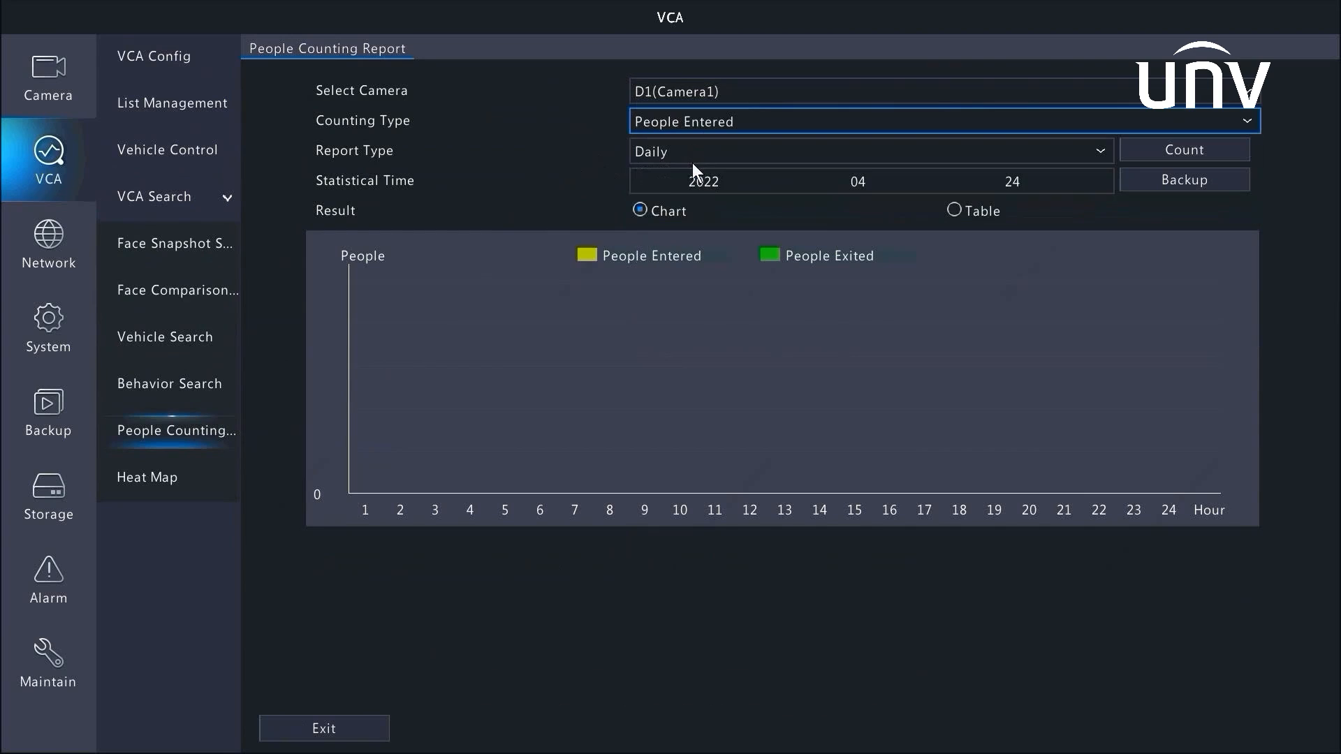
click(693, 157)
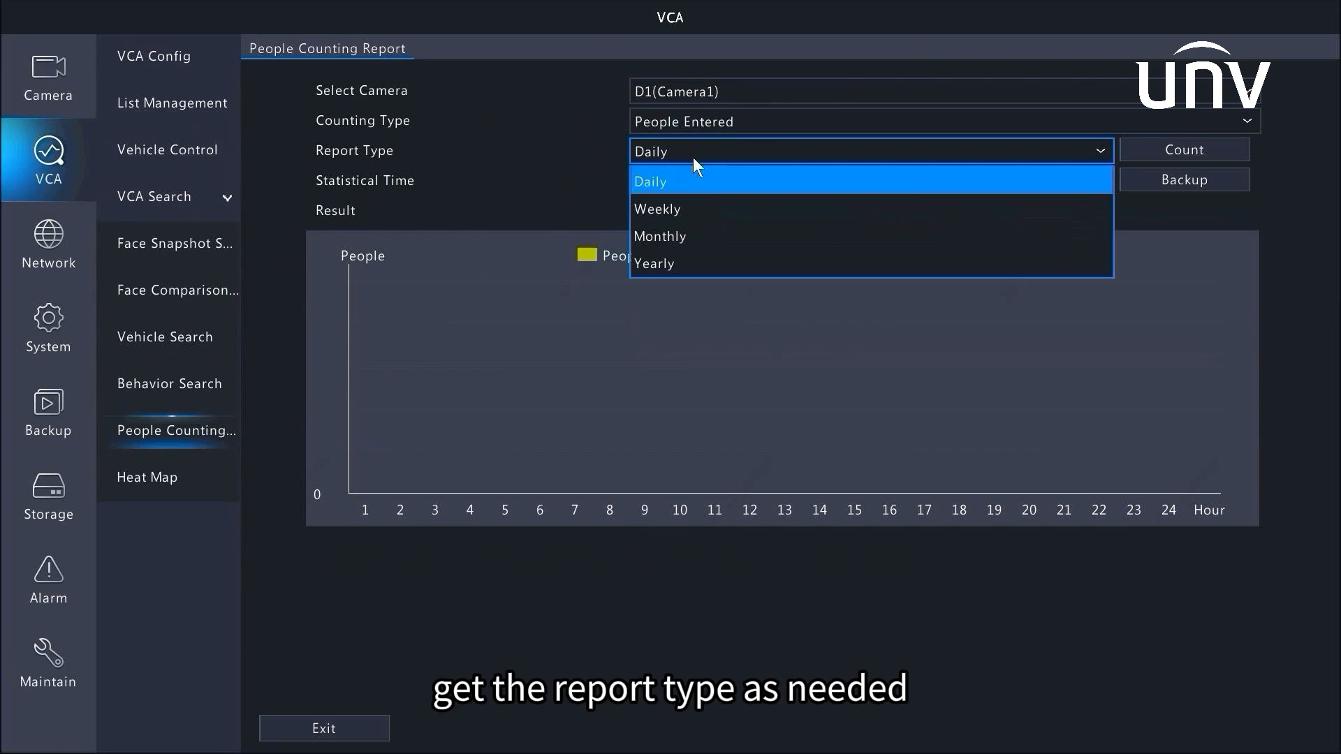
click(690, 206)
click(704, 150)
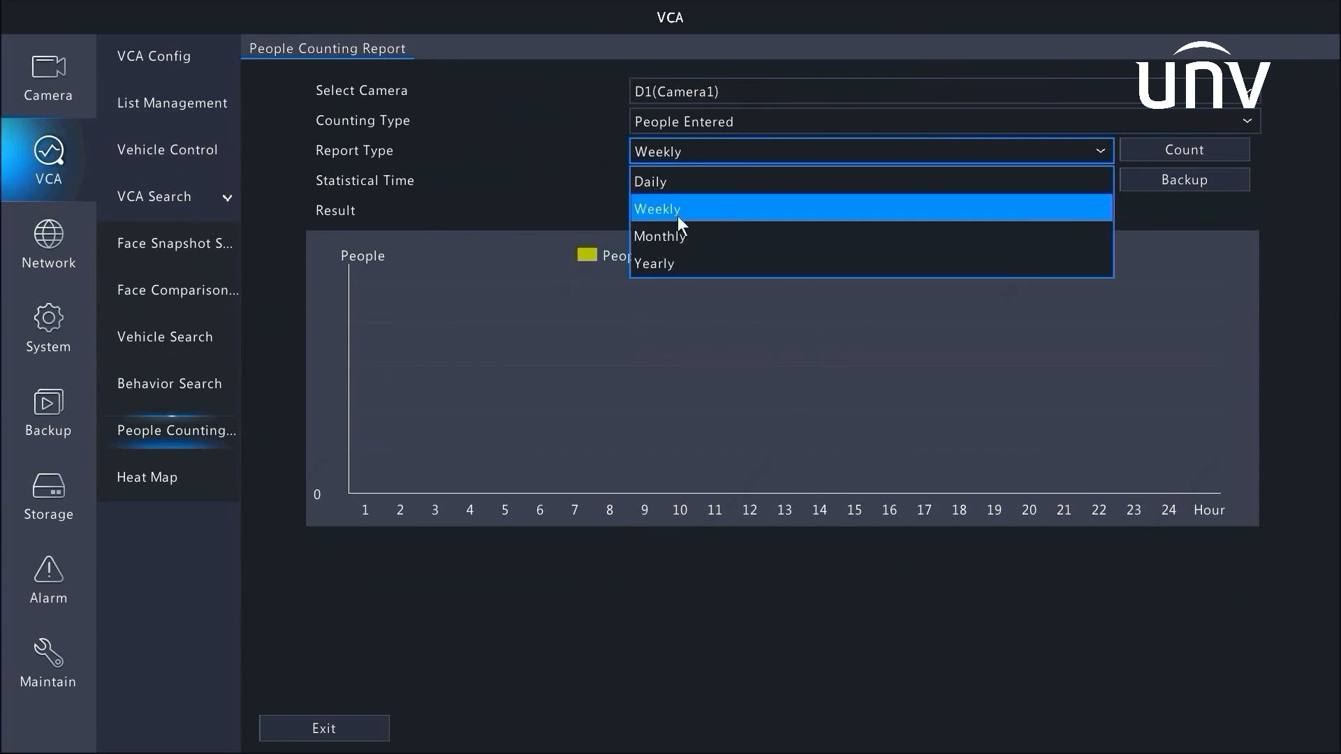
click(675, 260)
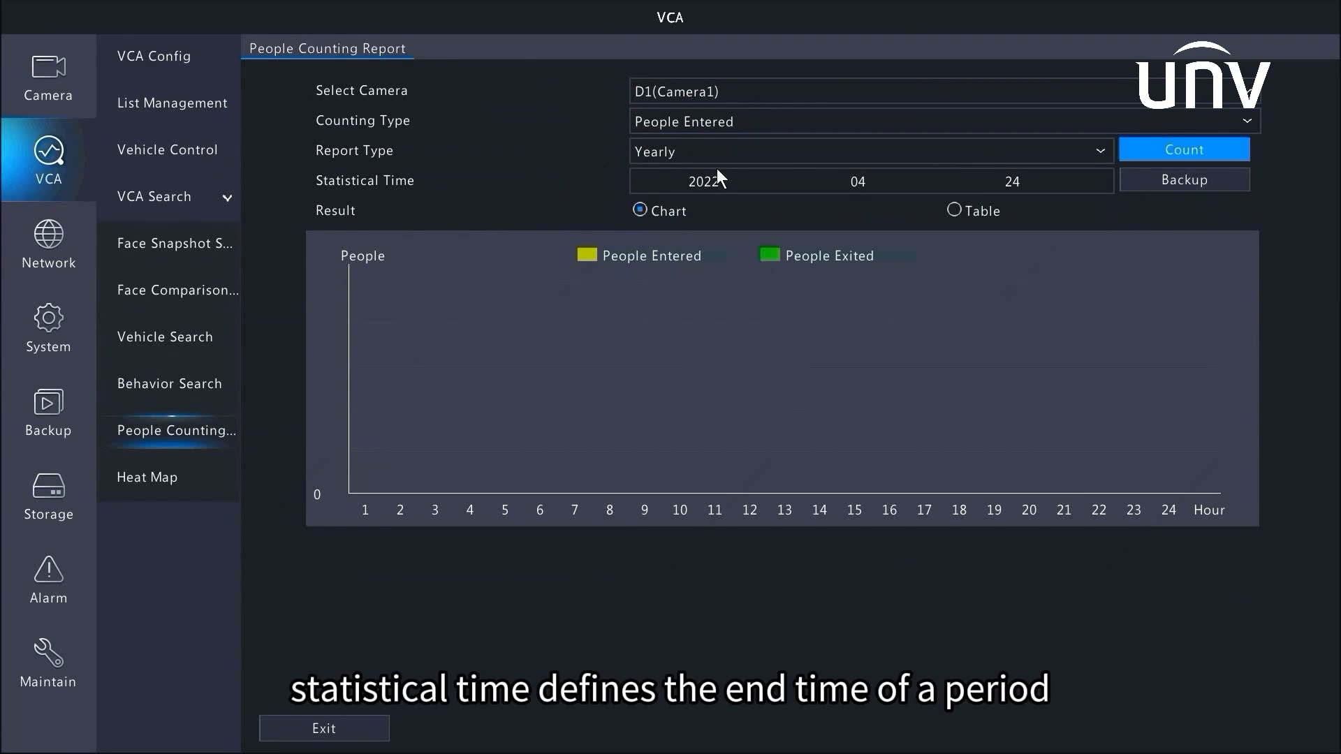
Set the statistical time's day to 23 and generate the people counting chart
click(1040, 181)
click(1021, 201)
click(1049, 202)
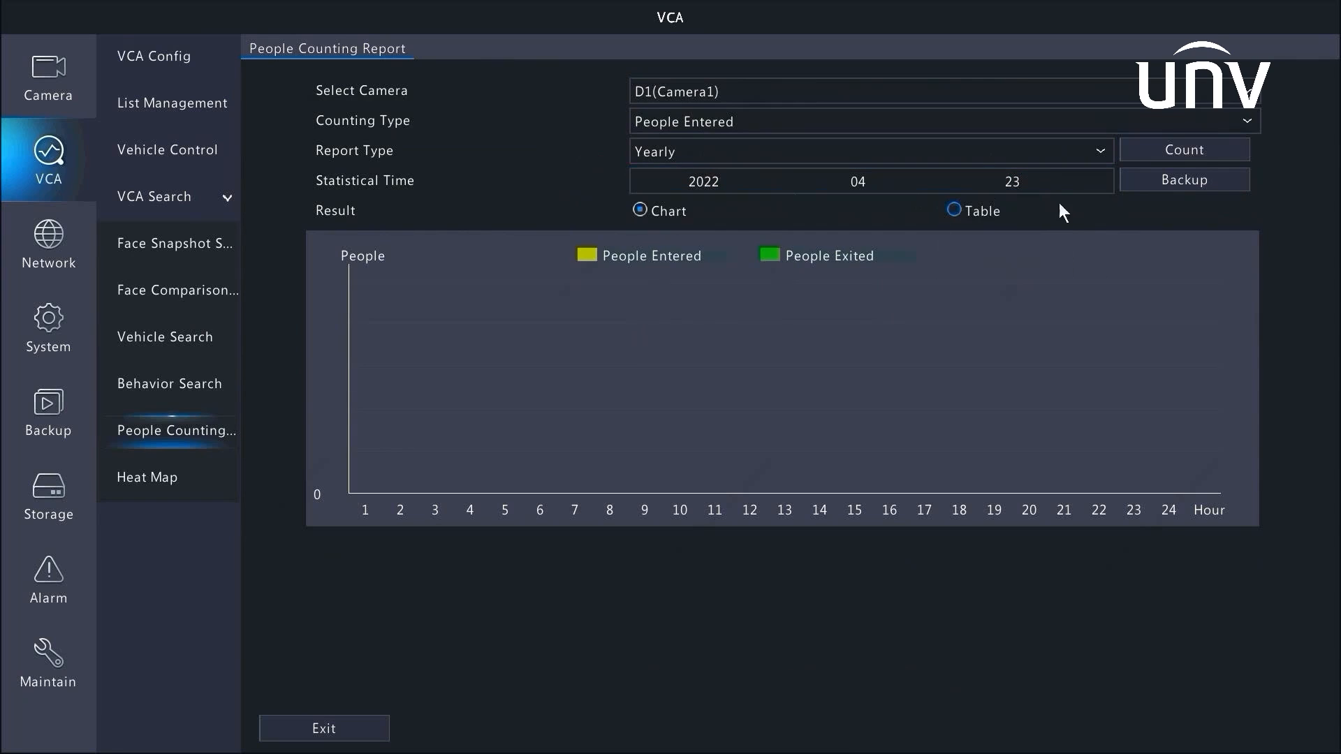
click(1160, 146)
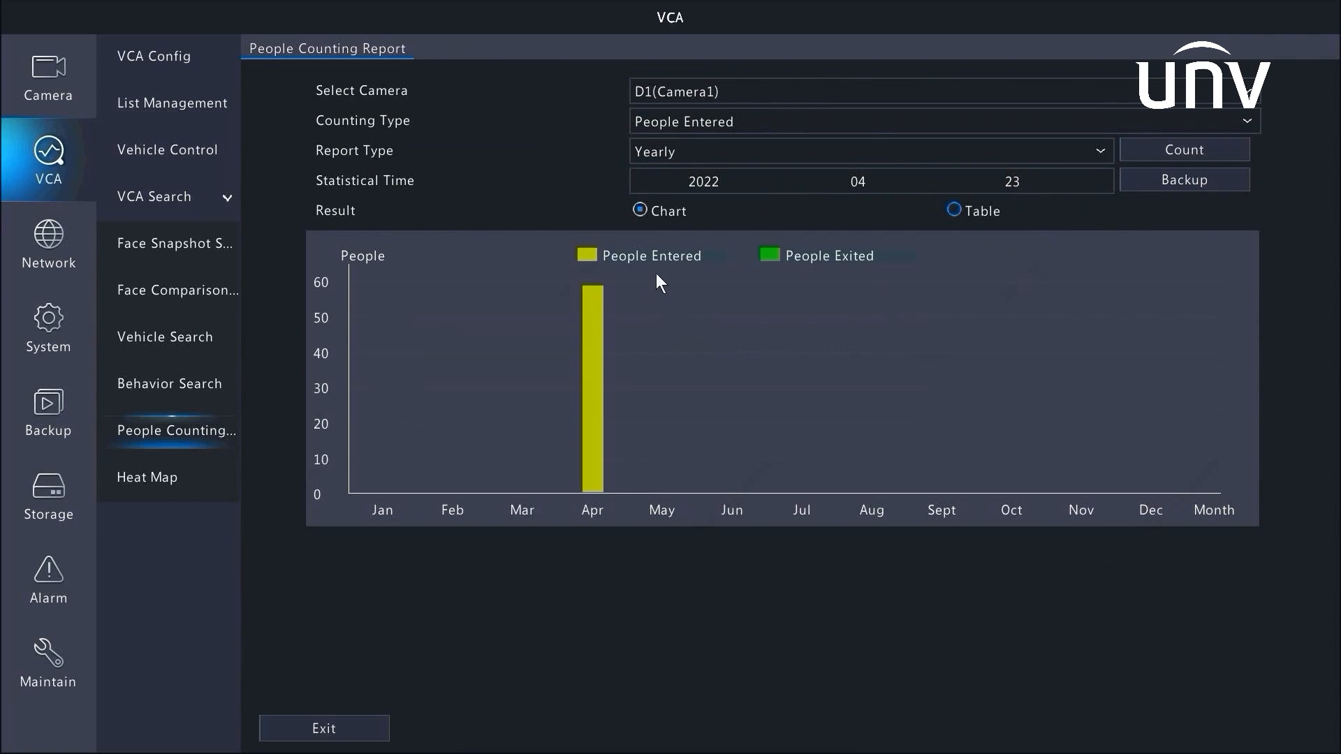
click(953, 210)
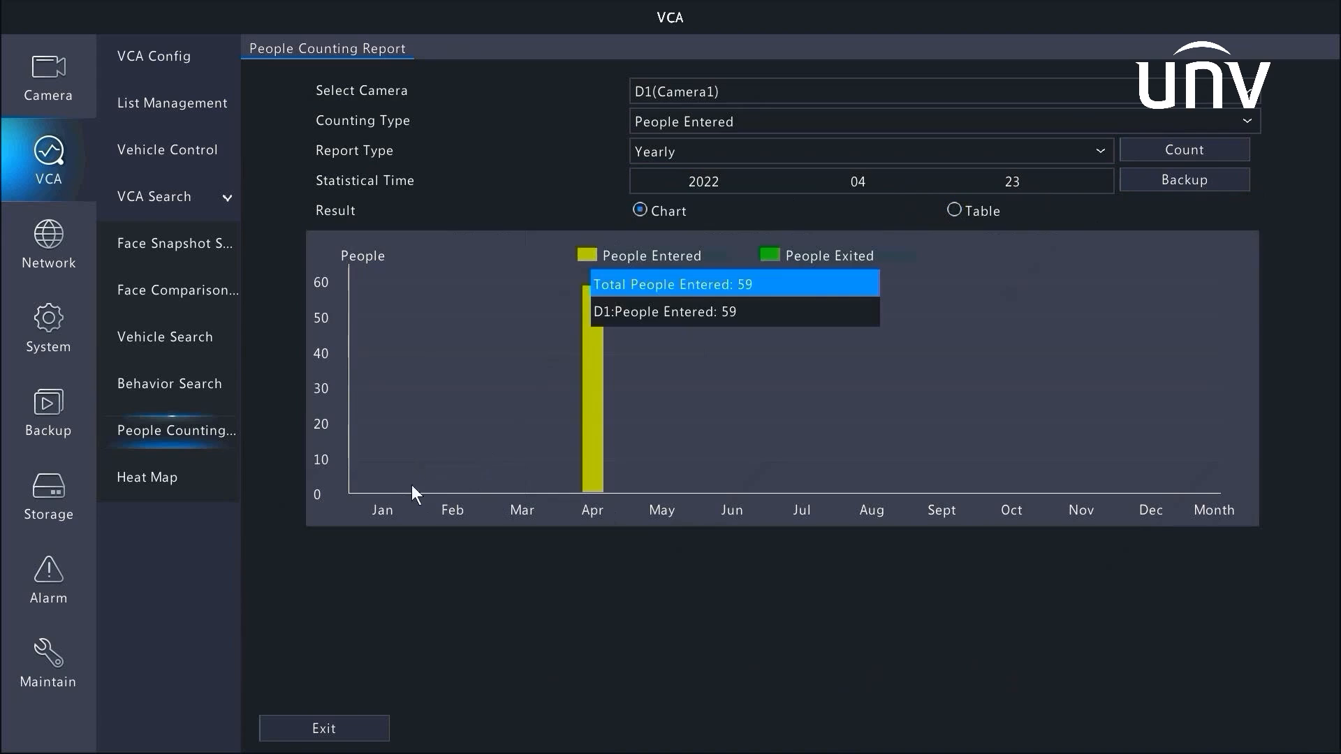